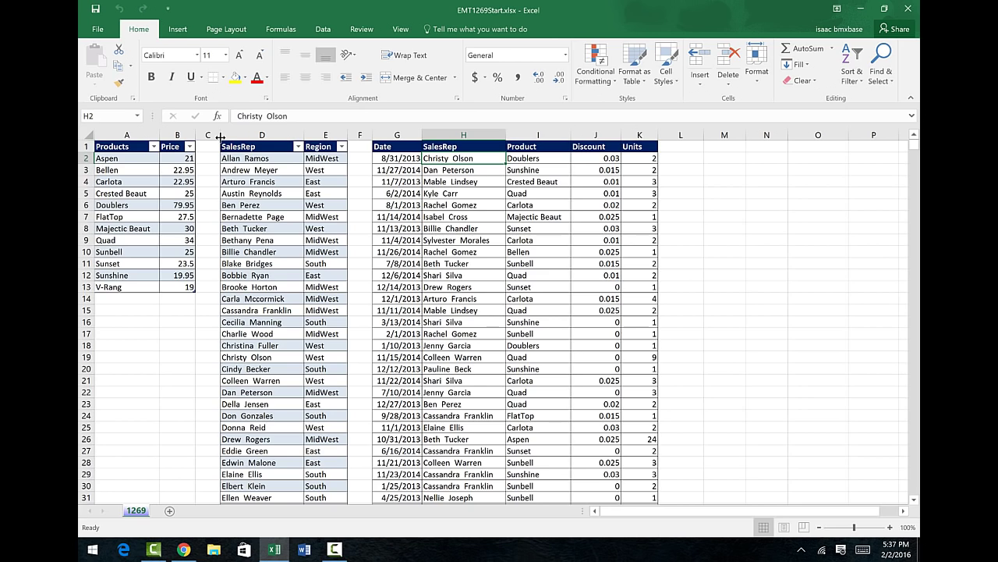
Check the table names assigned to the product price table and the sales rep region table.
click(323, 32)
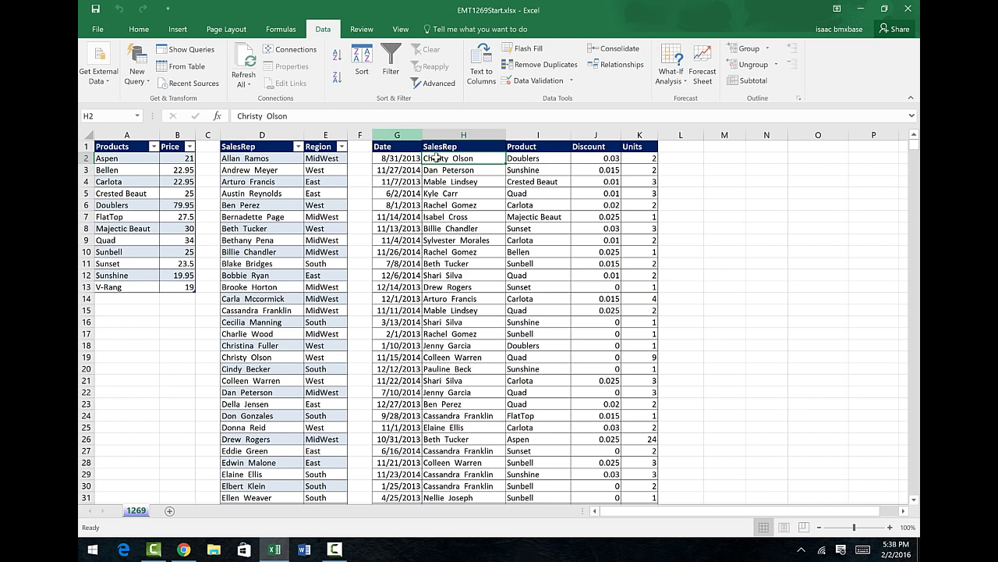
click(178, 180)
click(459, 30)
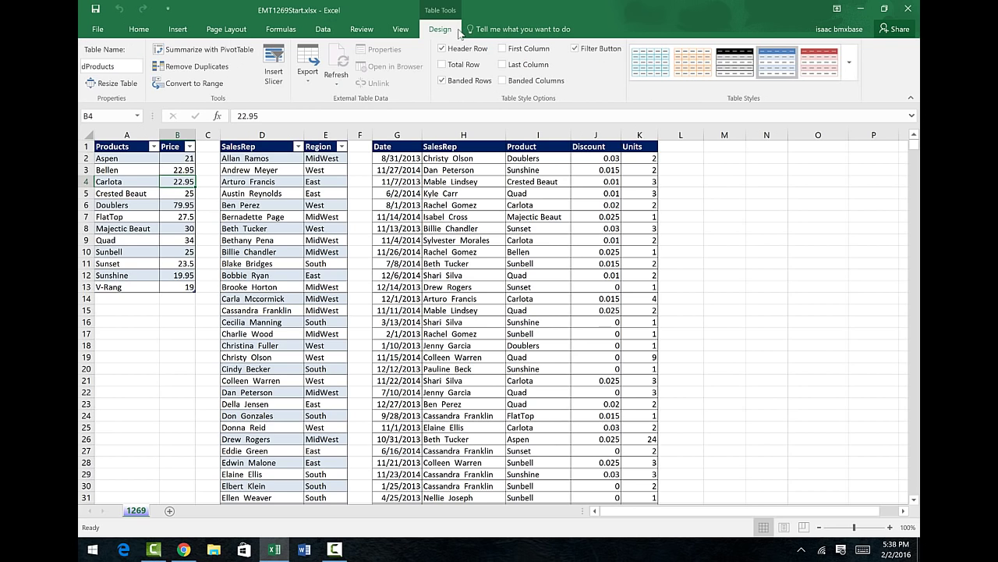
click(248, 170)
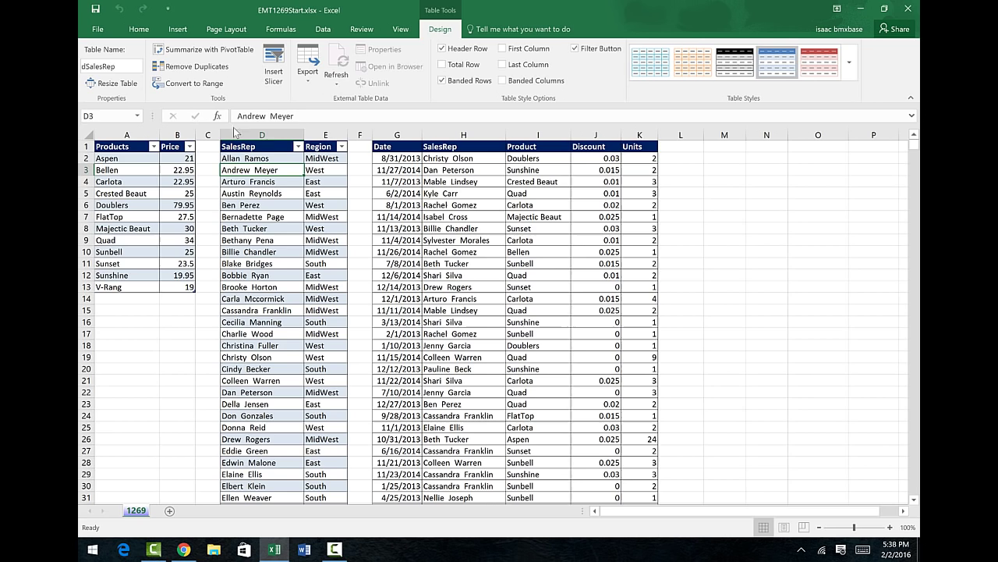
Convert the transaction data in G1:K10001 into an Excel table with headers.
click(447, 168)
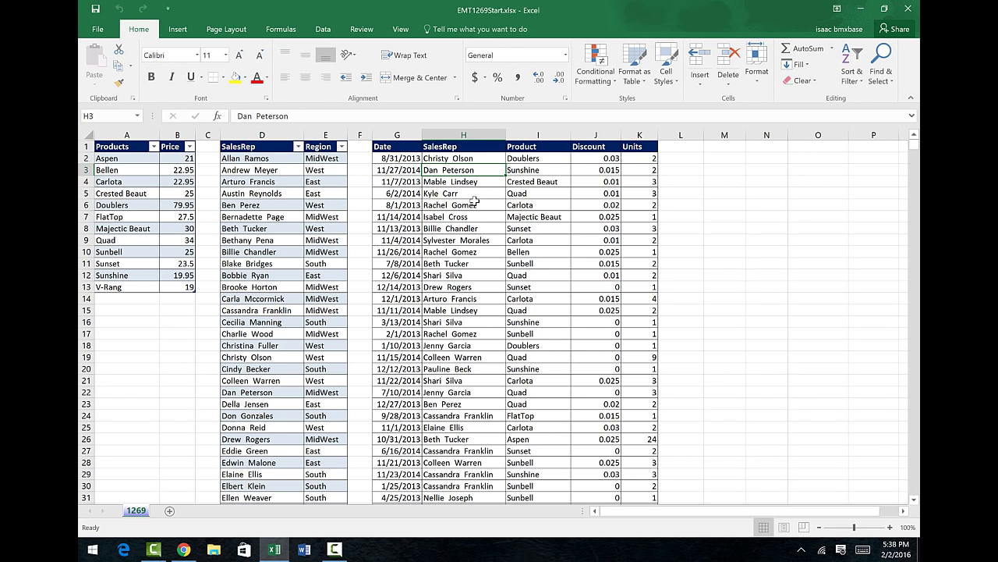
key(ctrl+t)
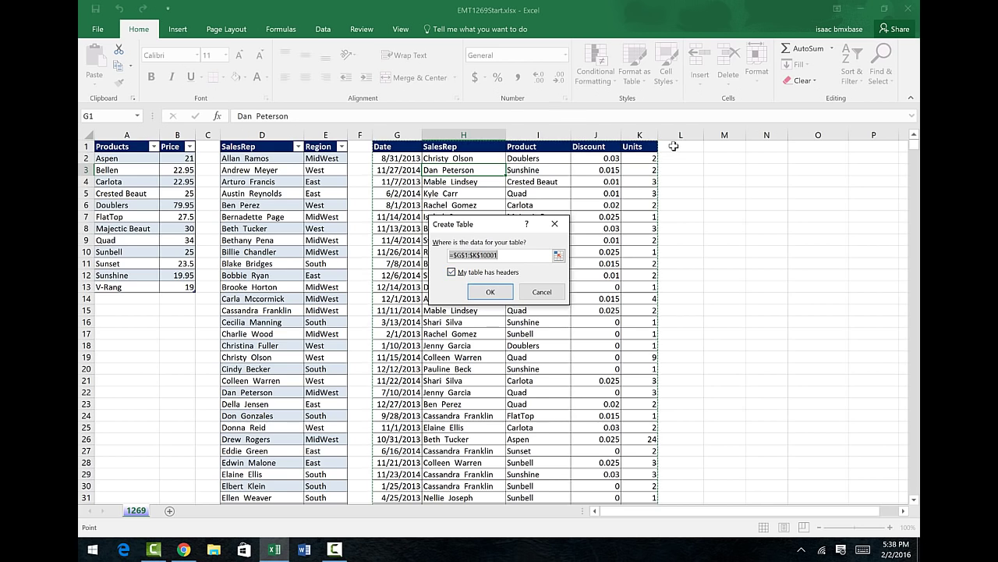
key(Return)
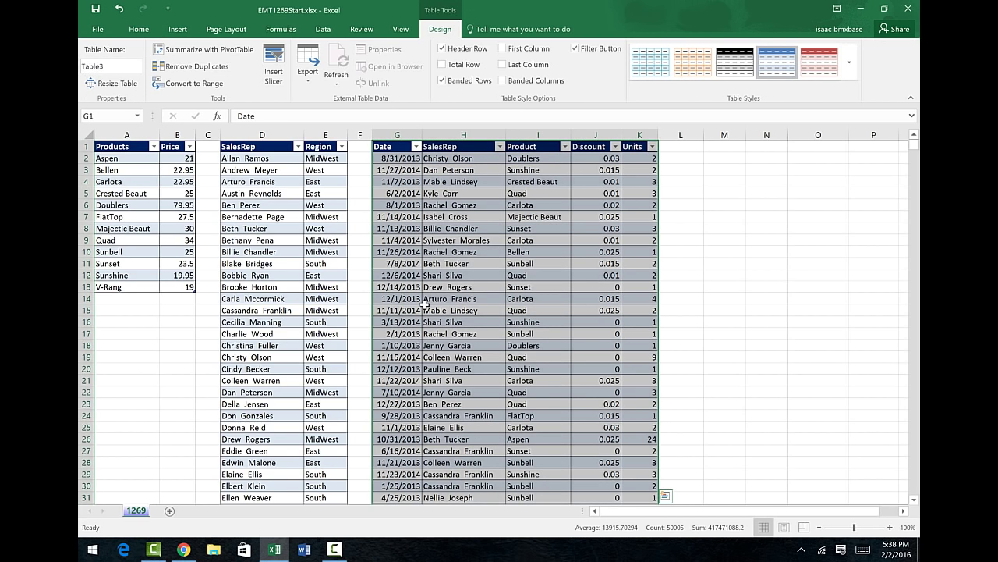
Name the new transaction table fTransactions.
key(alt+j)
key(t)
key(a)
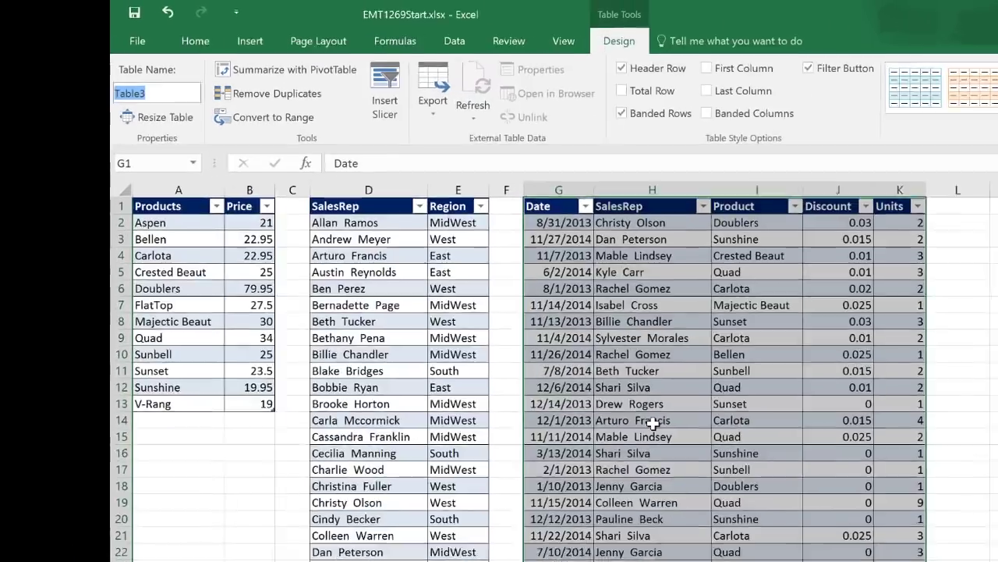
text(f)
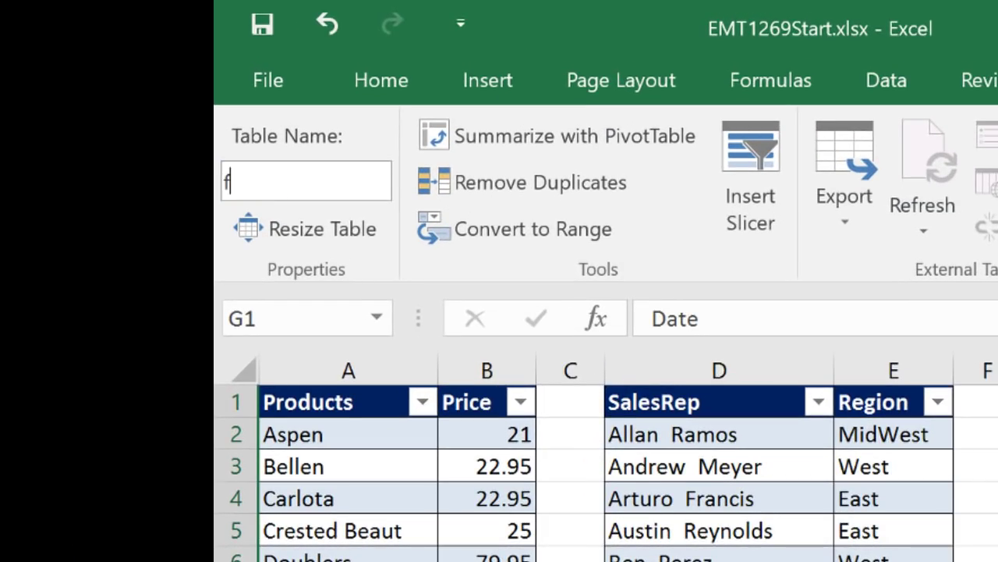
text(Transactions)
key(Return)
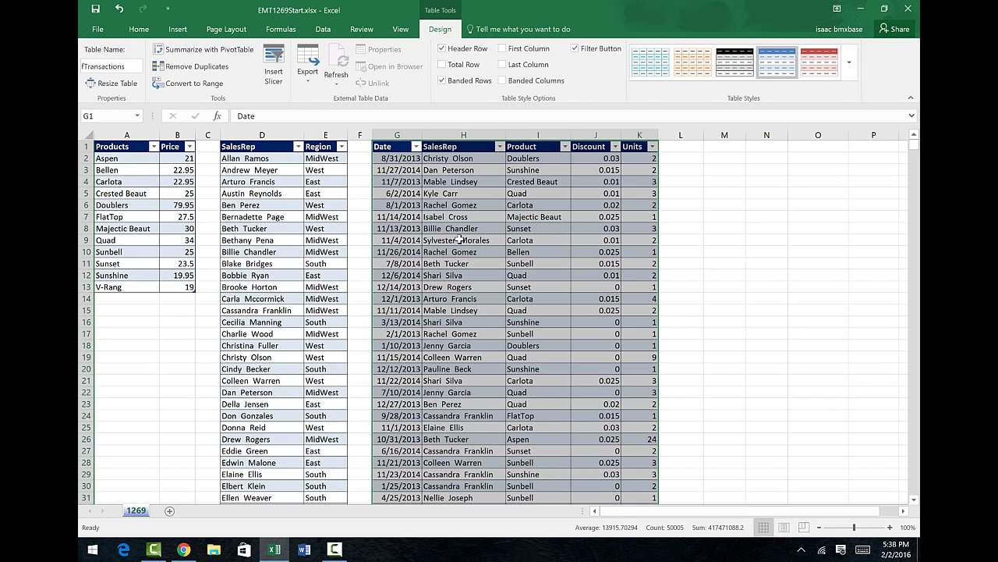
Create a PivotTable from fTransactions on a new worksheet, adding the data to the Data Model, and name the sheet RegionalReport.
click(460, 239)
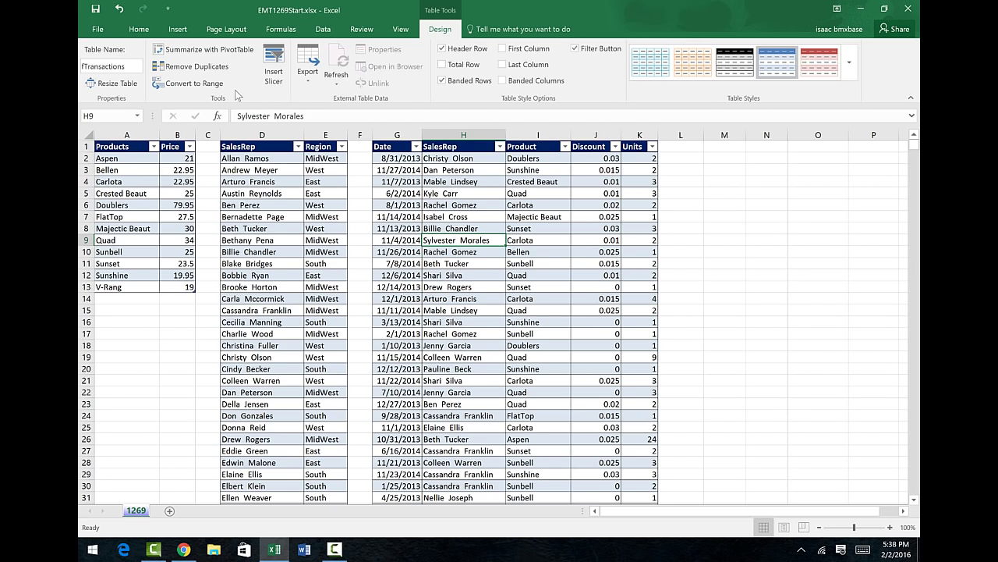
click(181, 31)
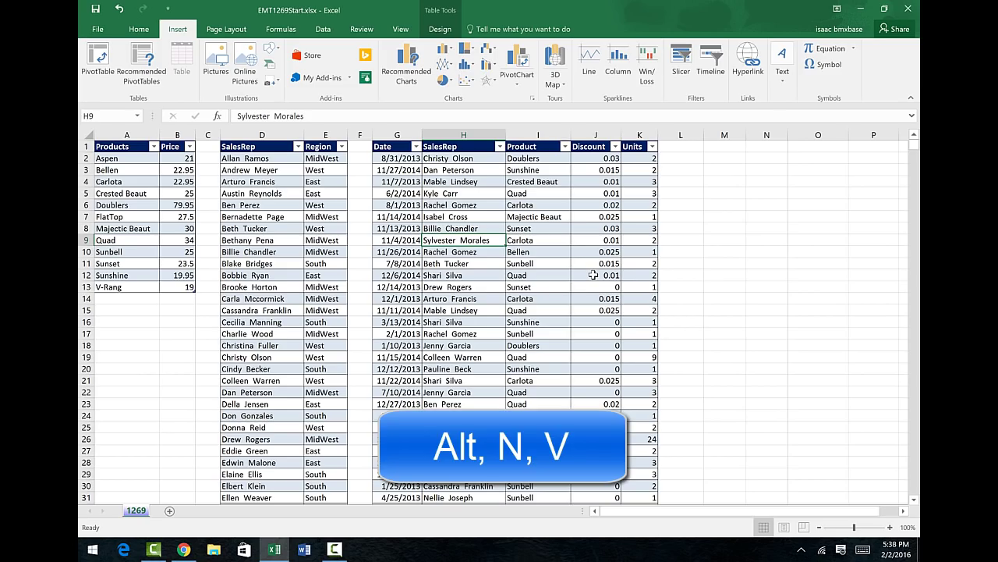
key(alt)
key(n)
key(v)
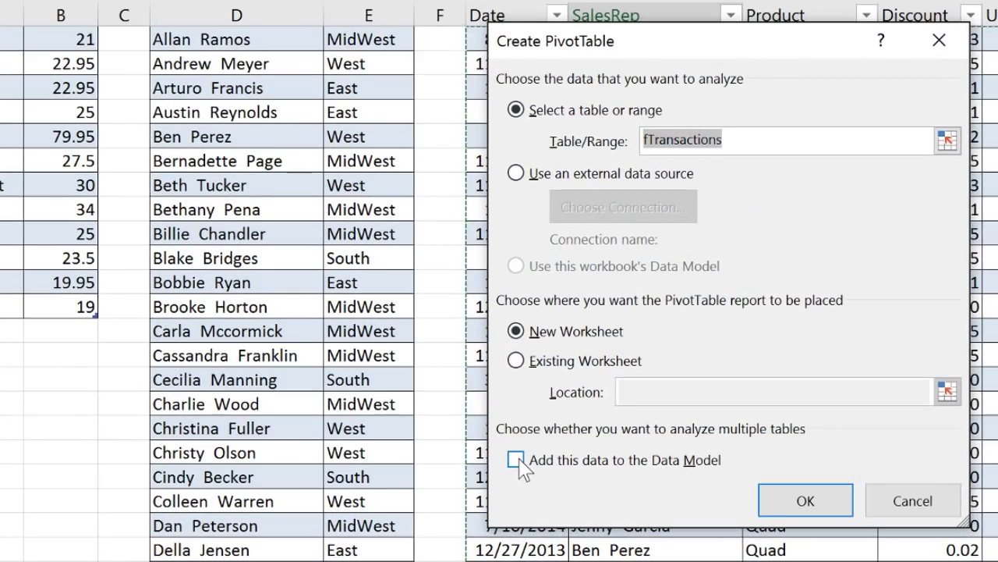
click(518, 460)
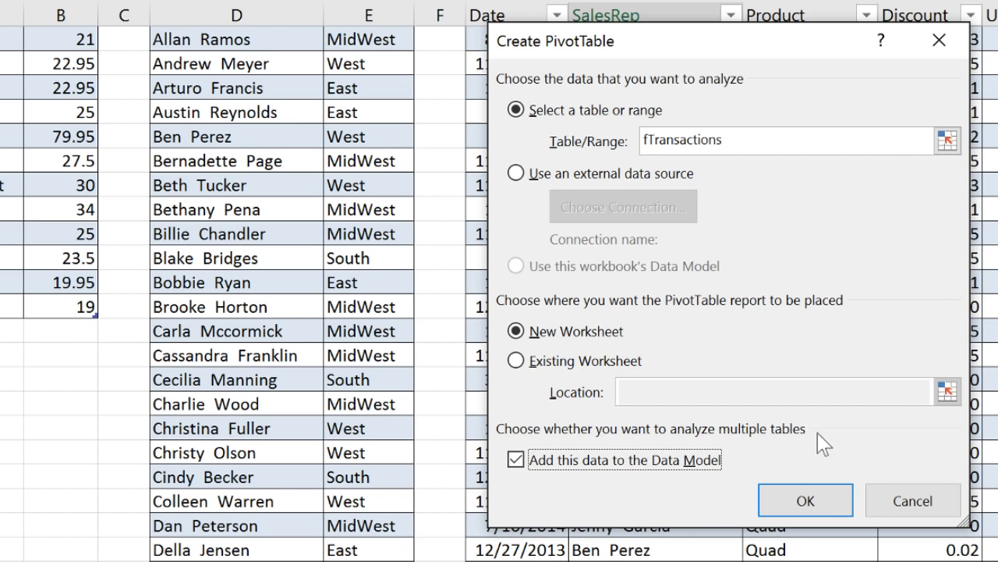
click(815, 500)
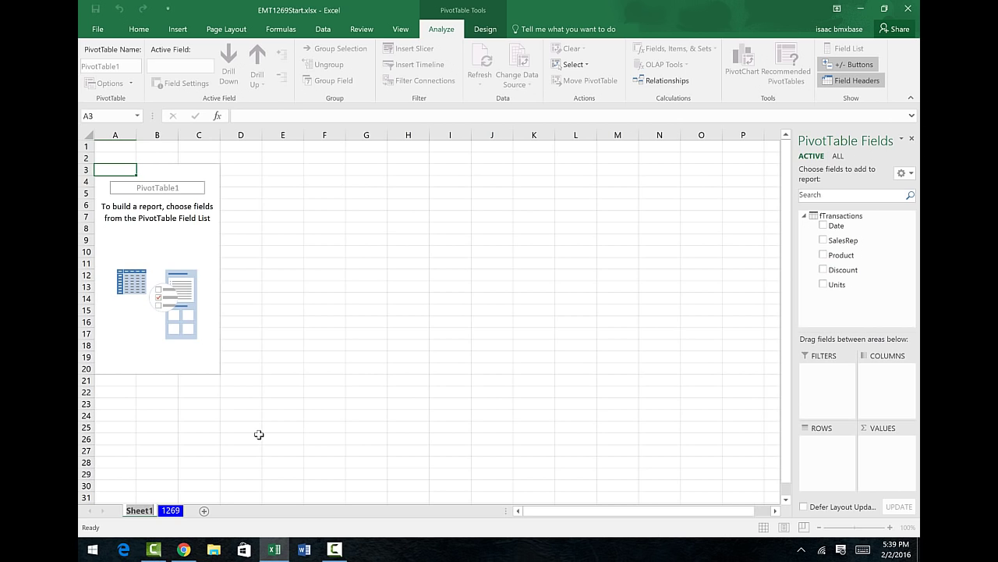
text(RegionalReport)
key(Return)
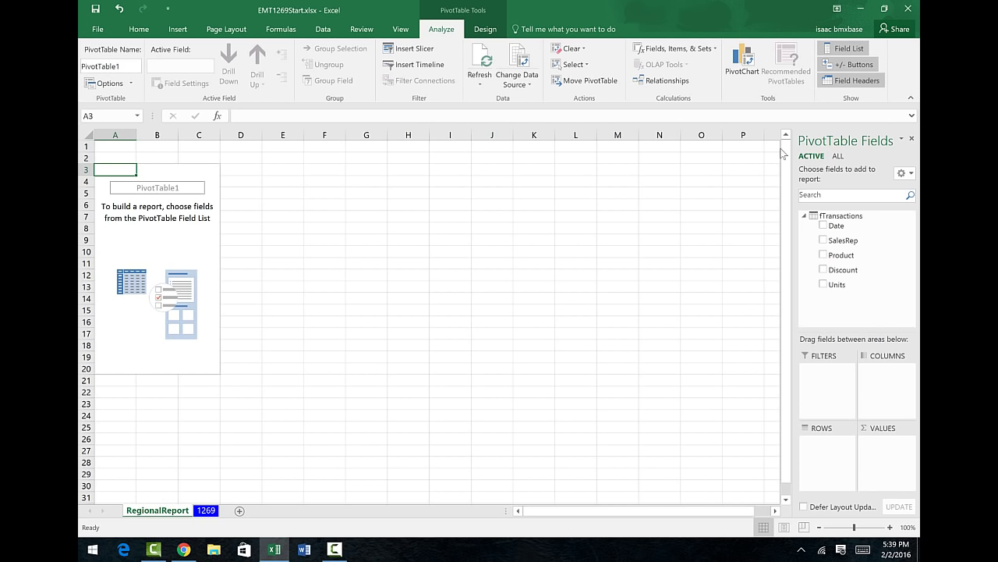
Undock and enlarge the PivotTable field list beside the empty report, and show all the workbook's tables in it.
drag(840, 140, 359, 165)
drag(471, 304, 575, 479)
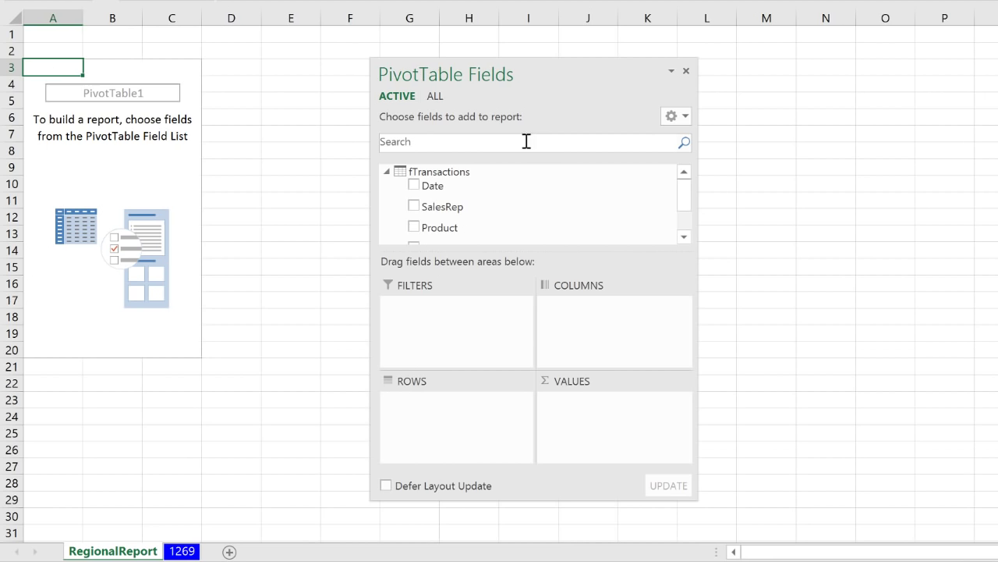
click(434, 97)
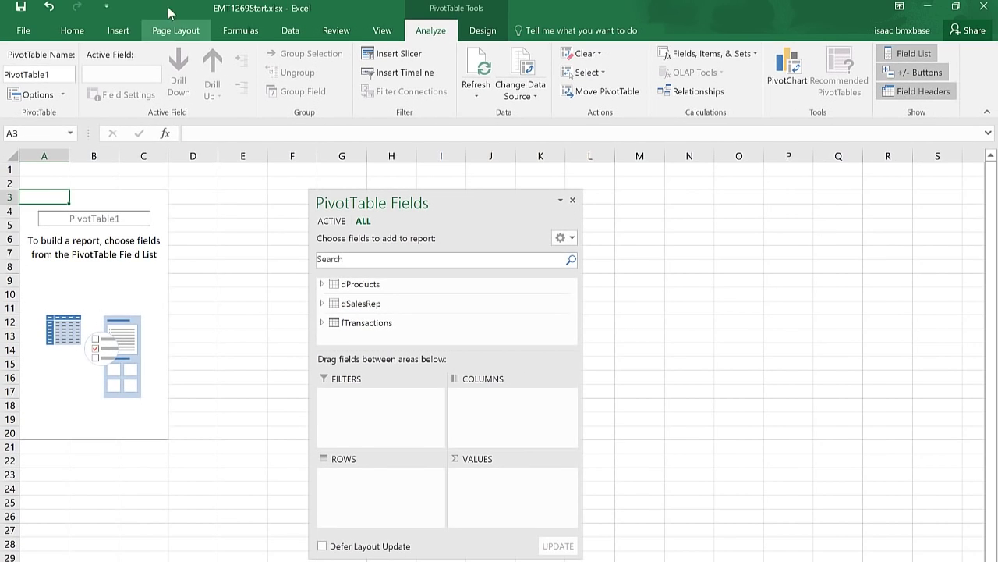
Start a new table relationship with fTransactions as the table and SalesRep as its foreign column.
click(291, 30)
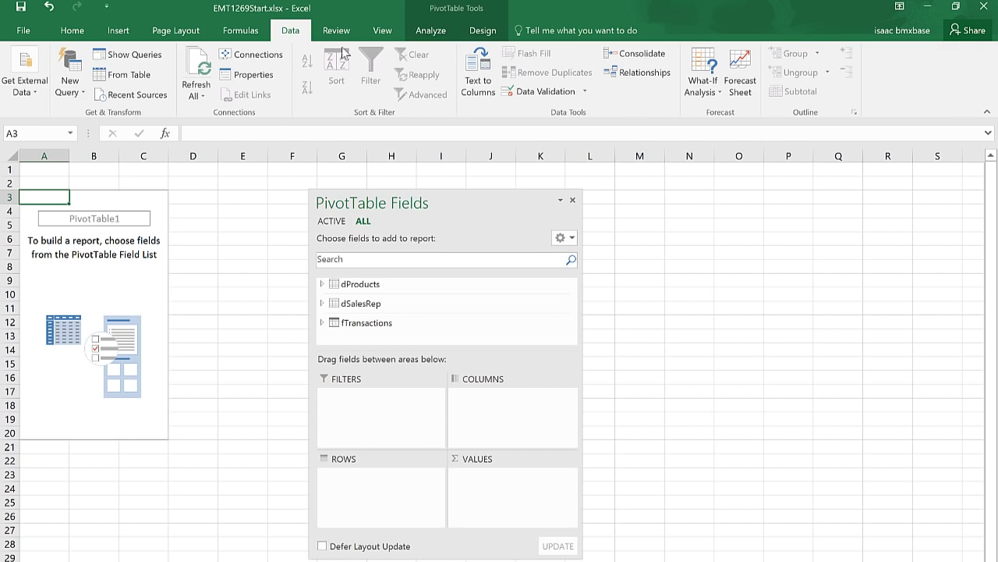
click(649, 75)
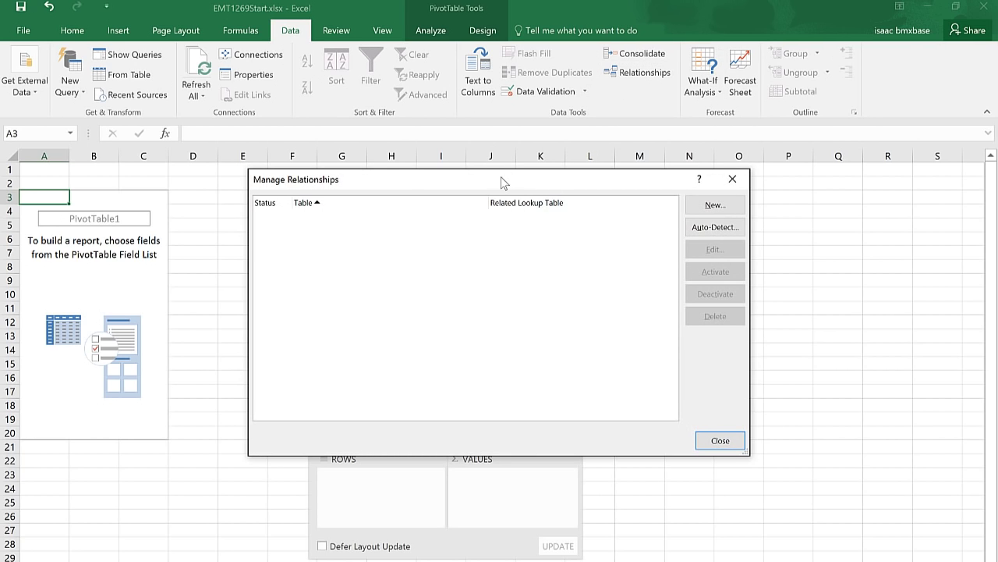
drag(502, 182, 443, 182)
click(648, 205)
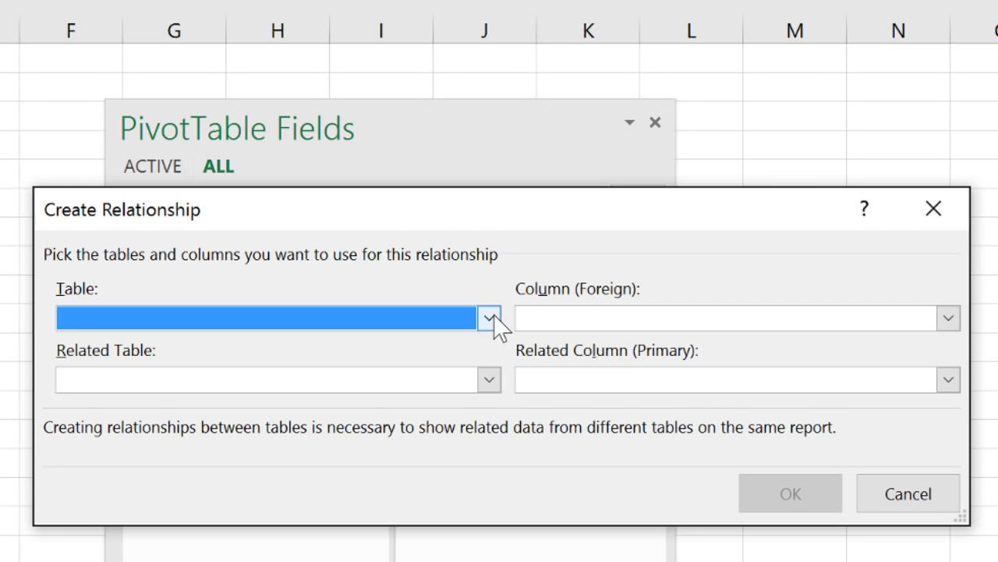
click(489, 318)
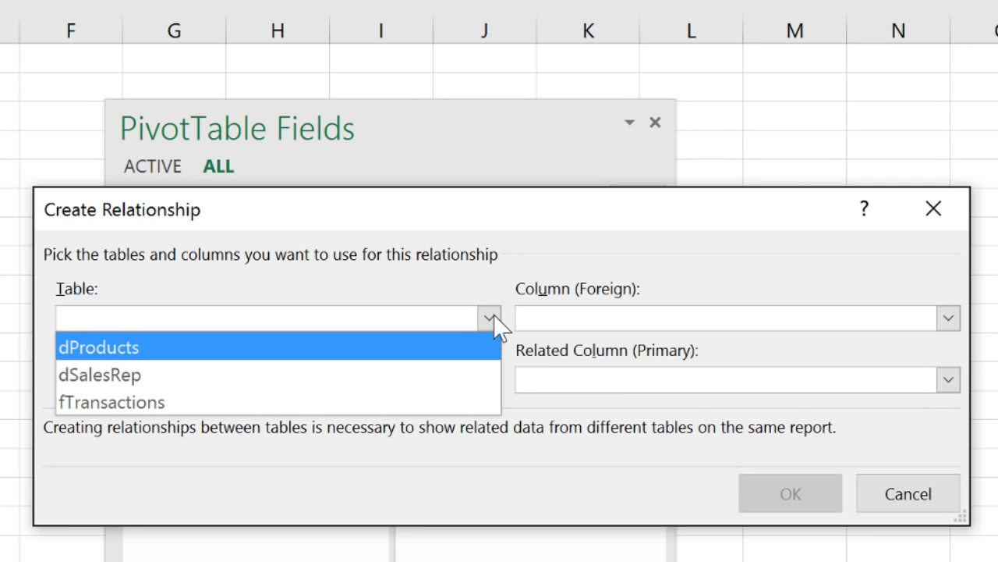
click(490, 318)
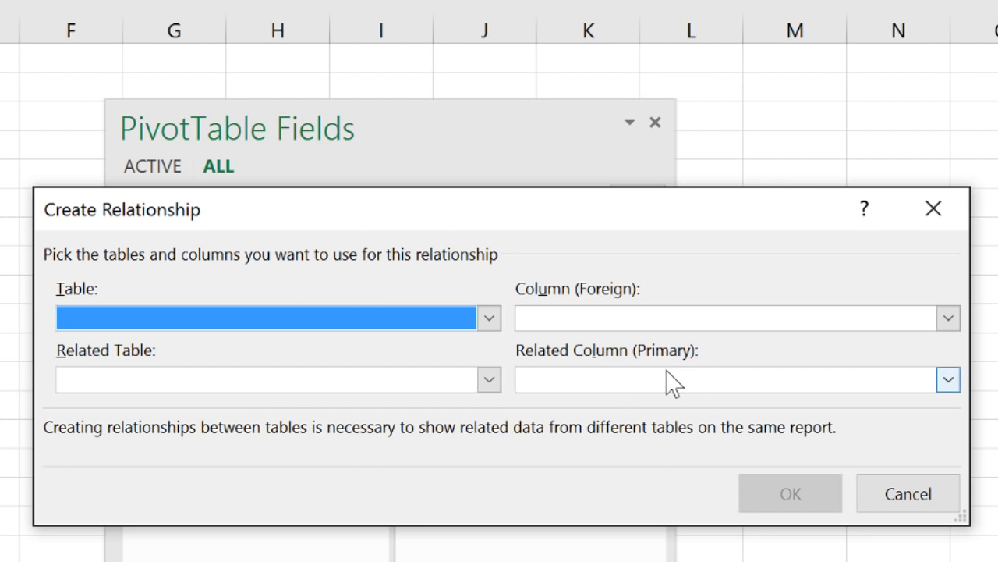
click(486, 318)
click(112, 401)
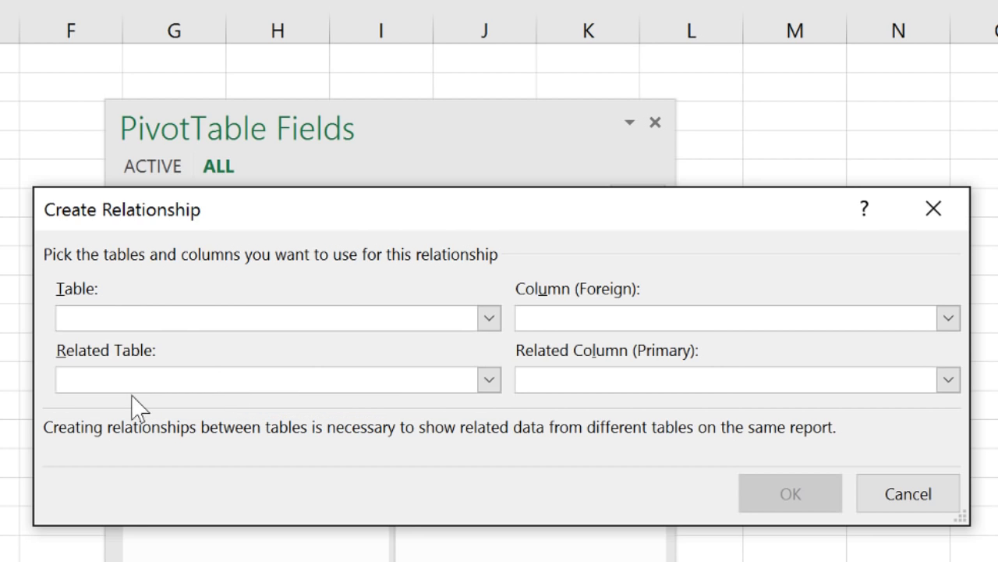
click(947, 319)
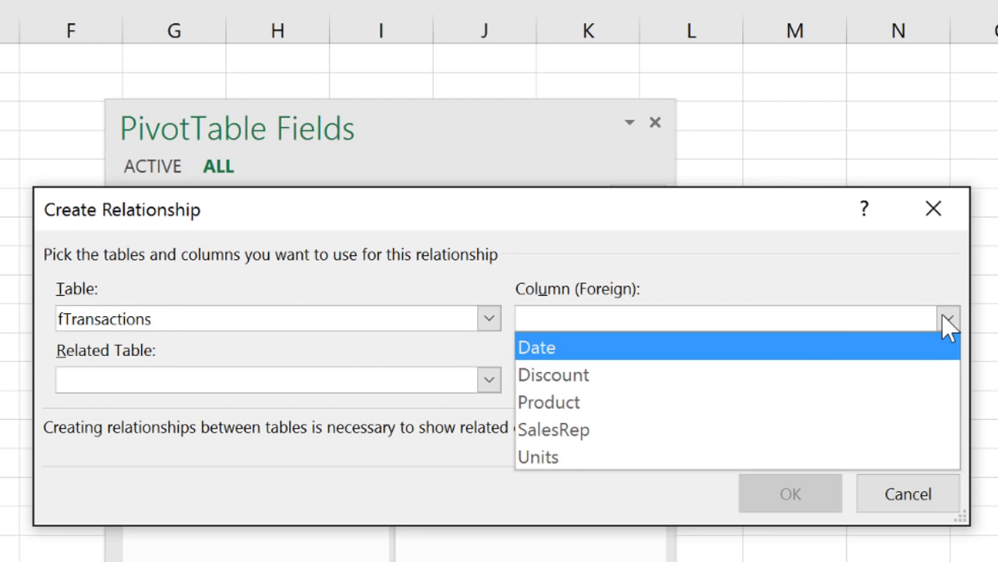
click(564, 435)
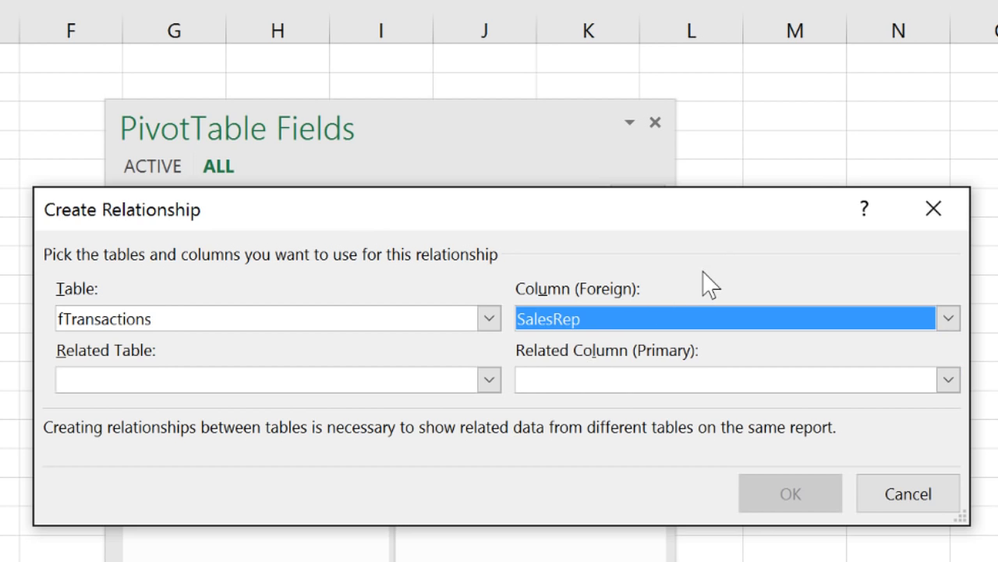
Set dSalesRep as the related table with SalesRep as the primary column, and create the relationship.
click(489, 380)
click(148, 437)
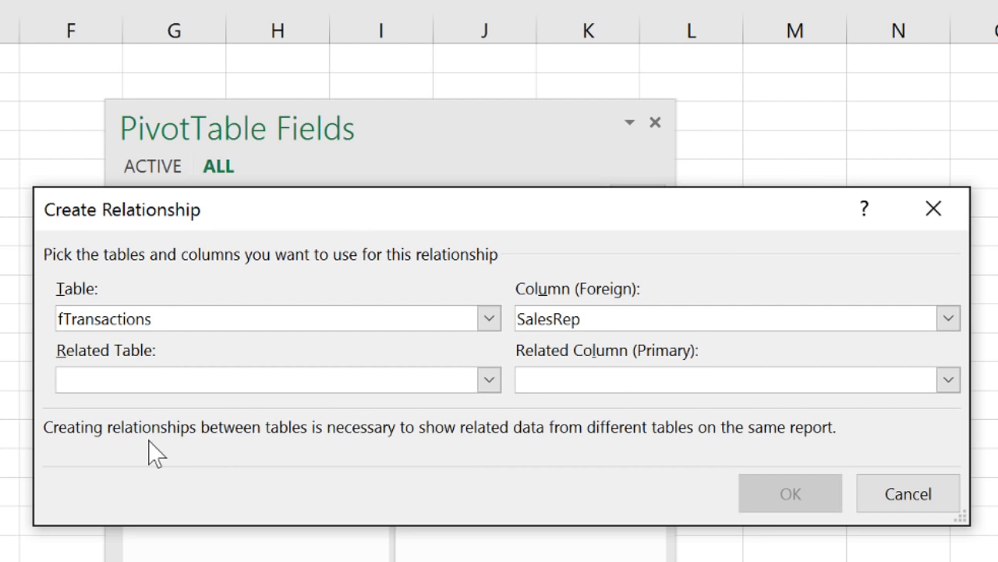
click(952, 382)
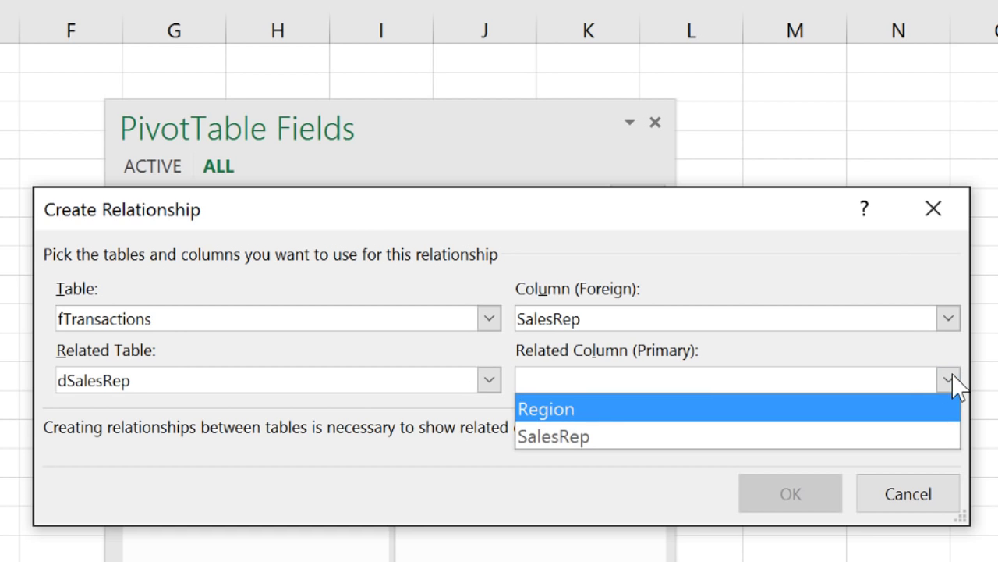
click(560, 439)
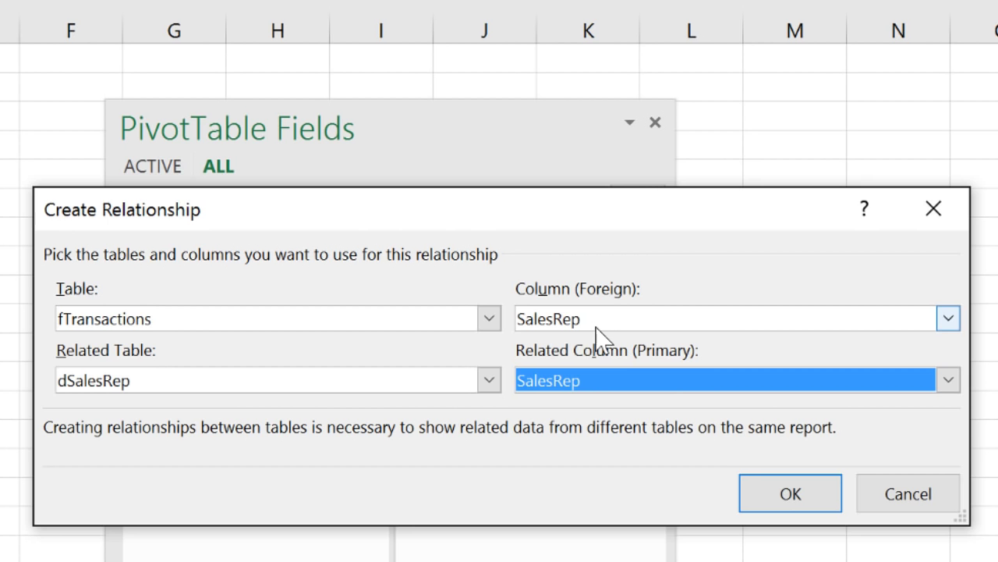
click(797, 503)
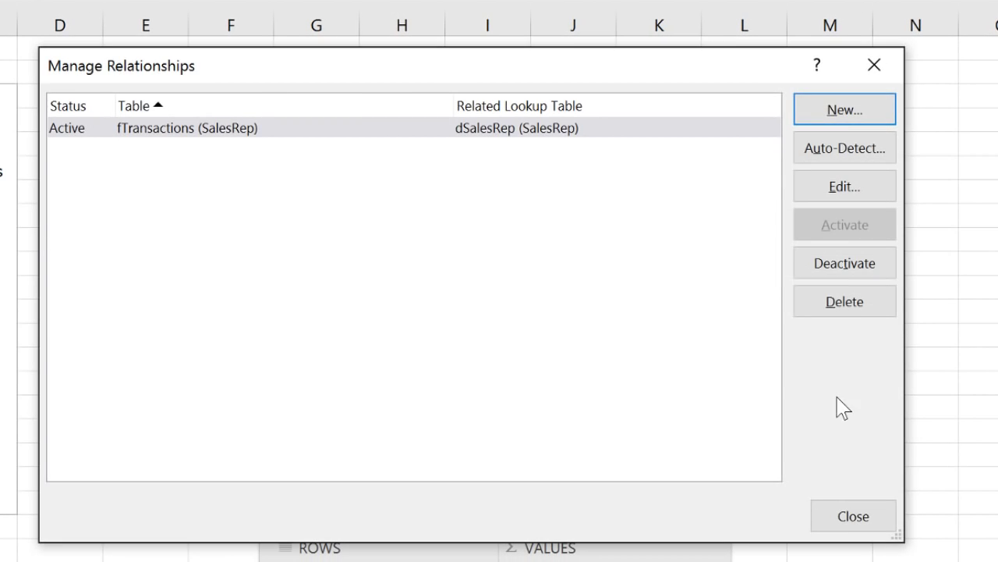
Start another table relationship with fTransactions as the table and Product as its foreign column.
click(845, 110)
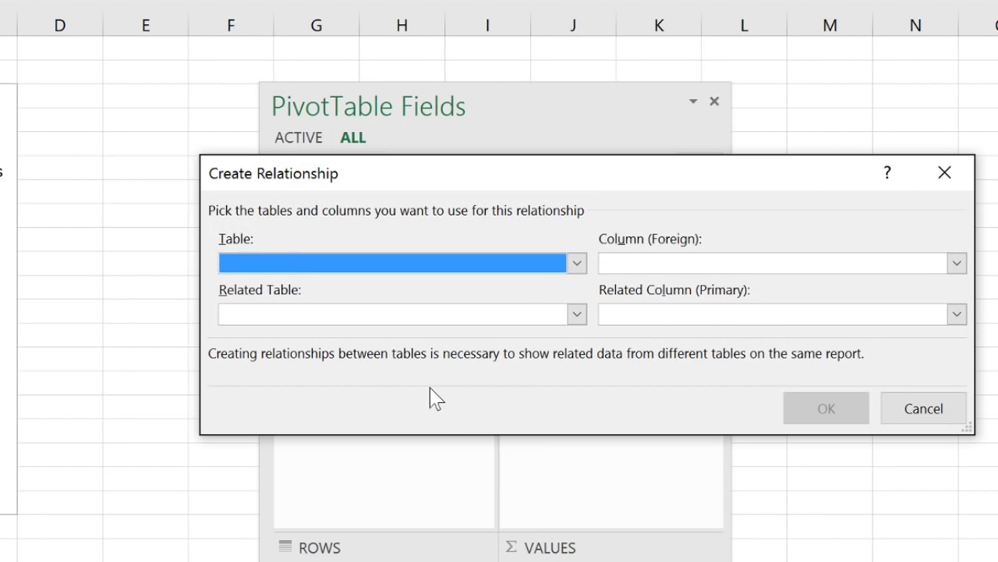
click(577, 264)
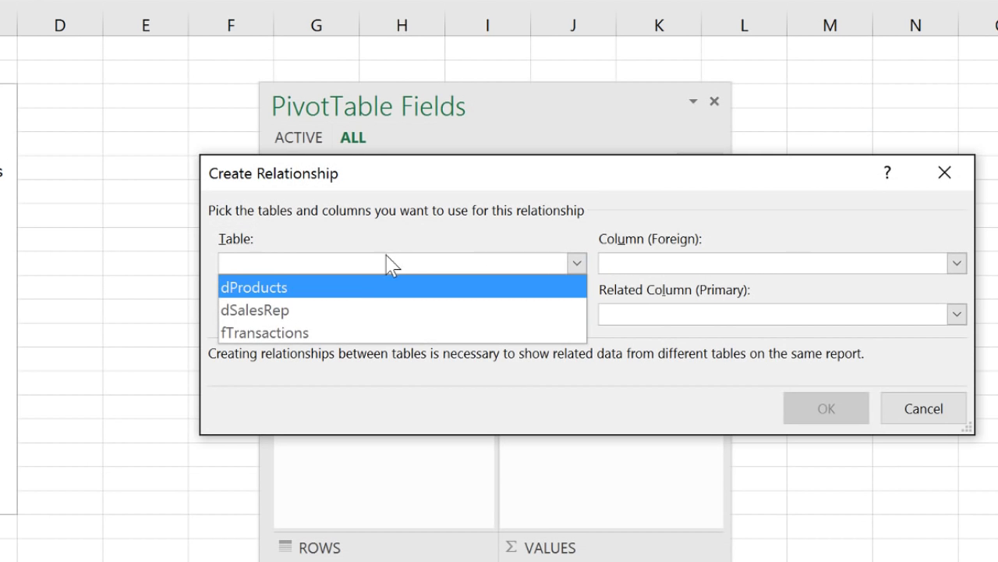
click(339, 333)
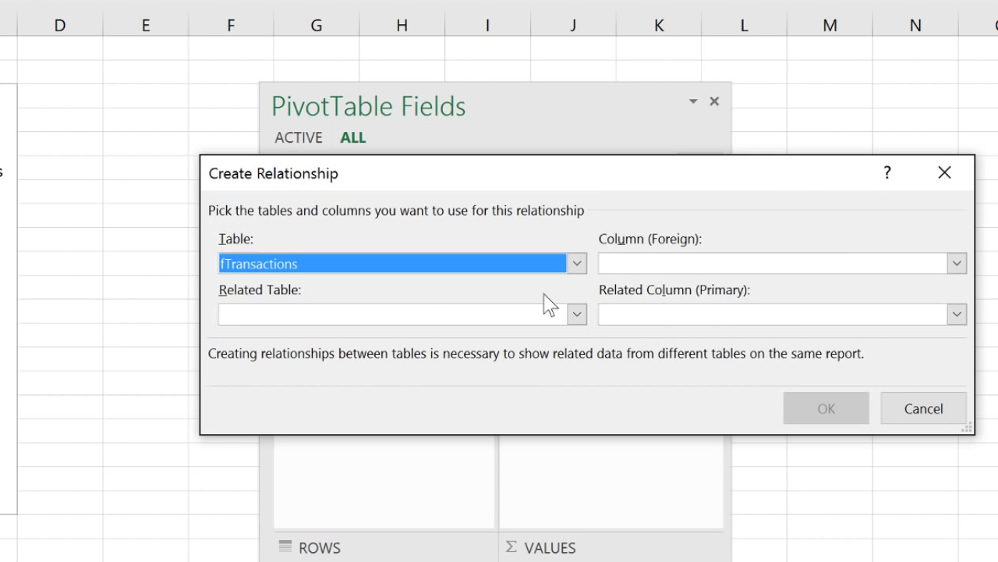
click(957, 264)
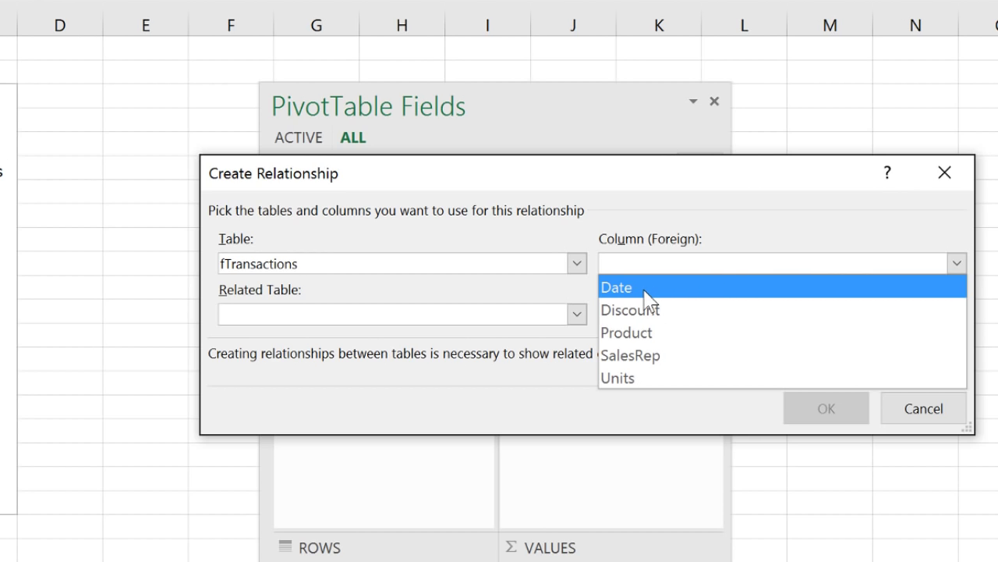
click(648, 334)
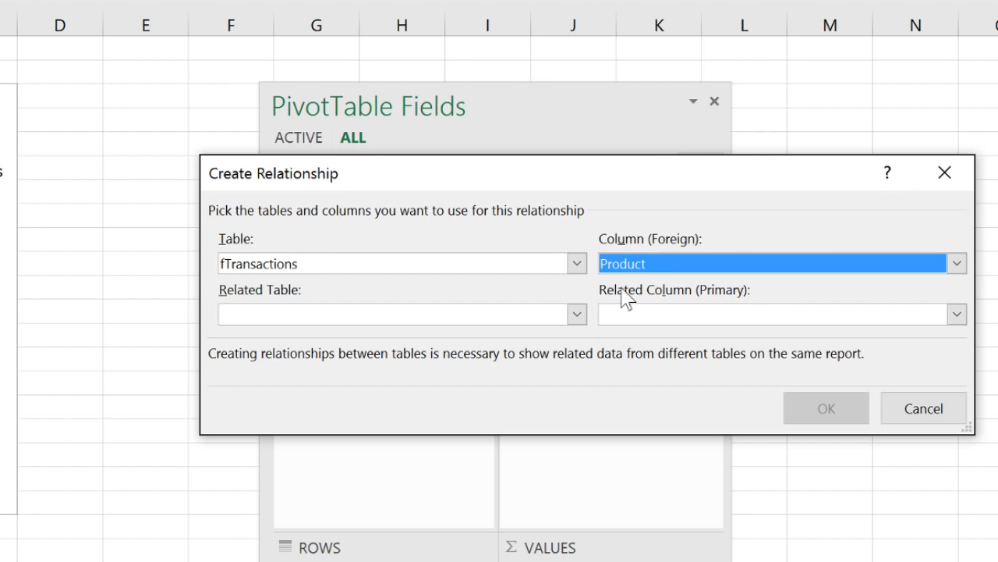
Set dProducts as the related table with Products as the primary column, create the relationship, and close the relationship manager.
click(577, 320)
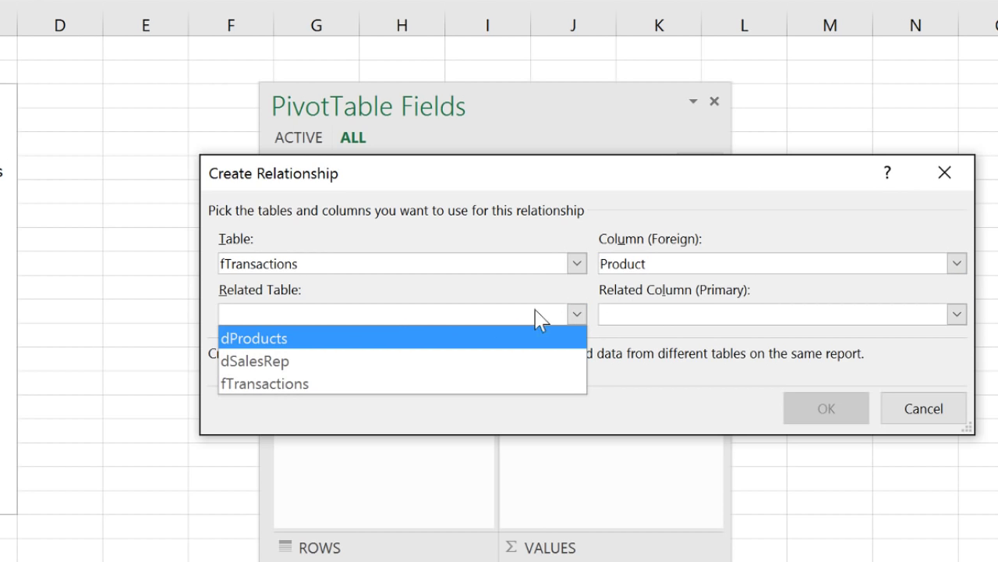
click(265, 342)
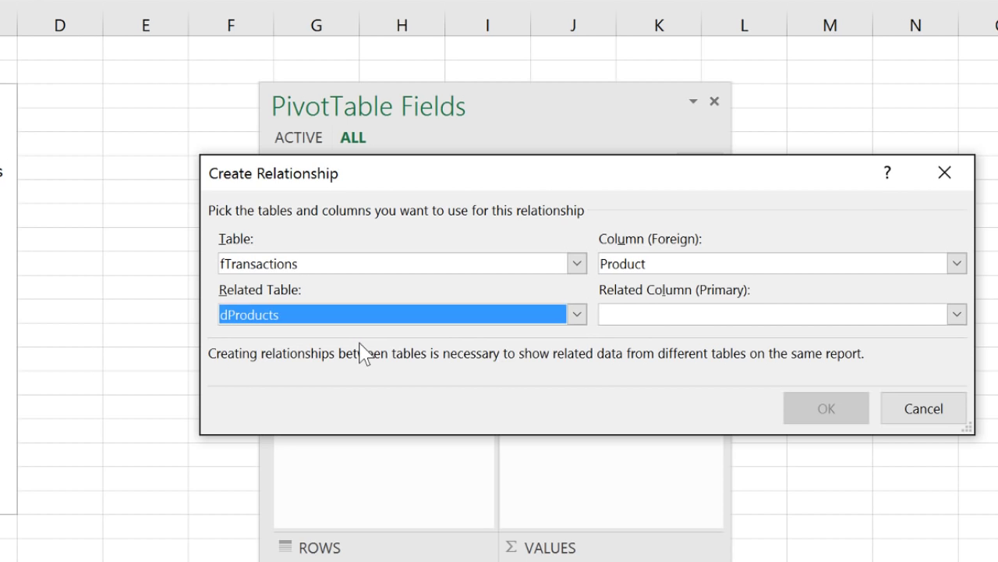
click(959, 314)
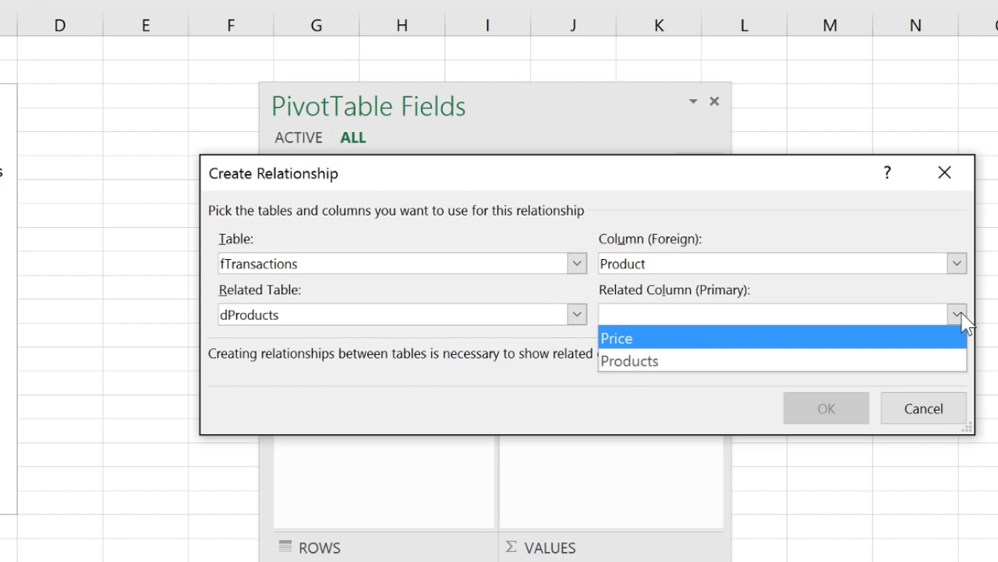
click(630, 362)
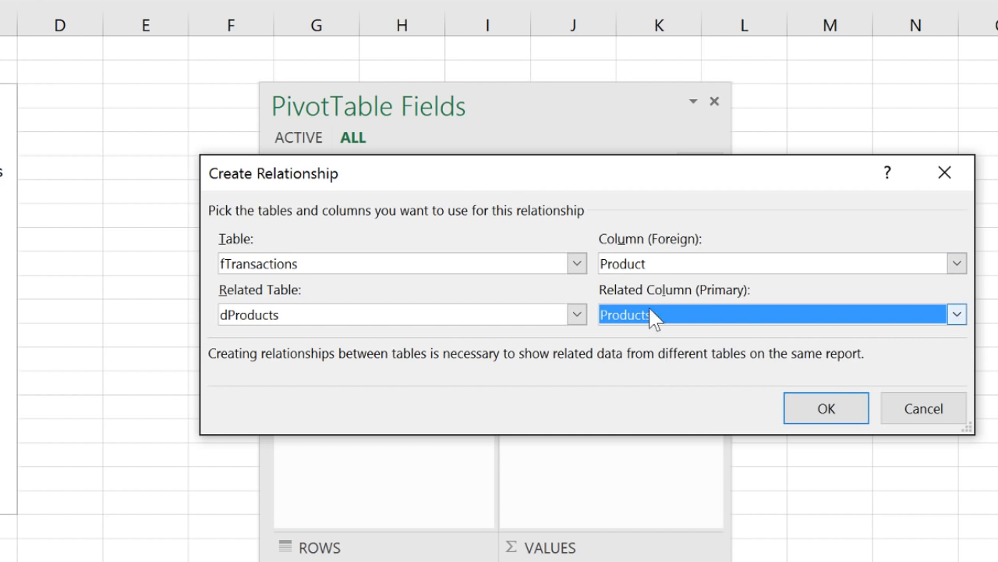
click(833, 412)
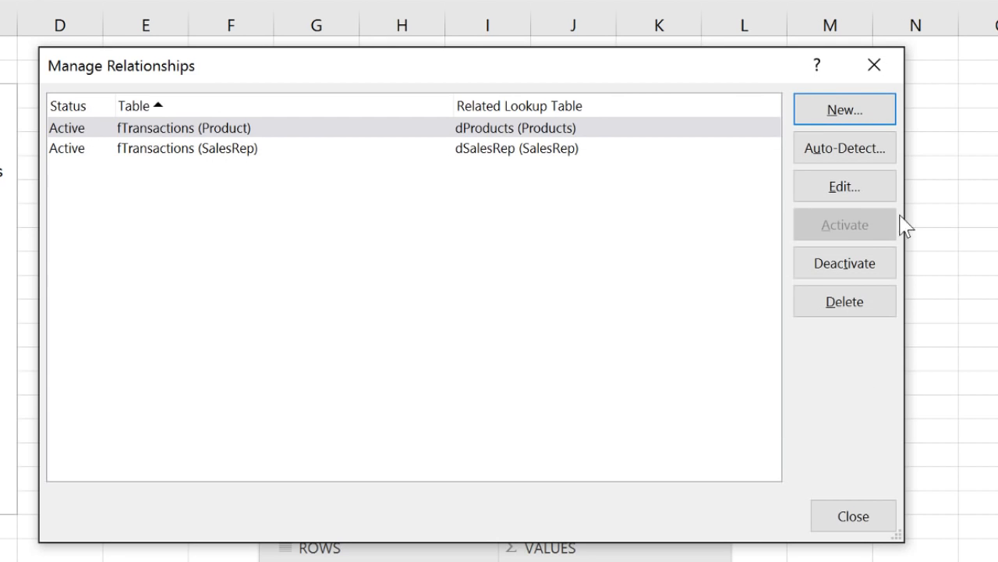
click(871, 78)
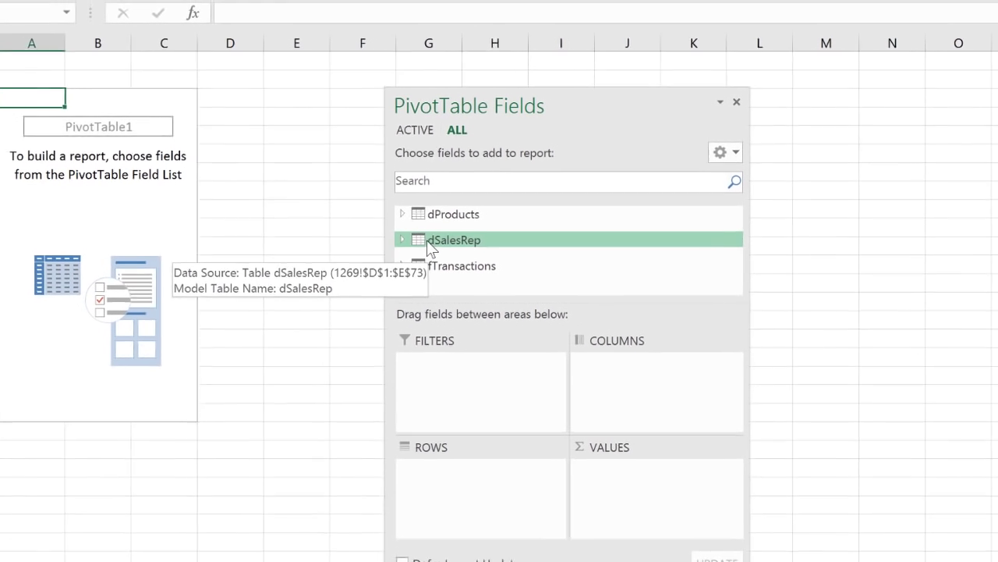
Add the Region field from the dSalesRep table to the PivotTable's rows.
click(401, 239)
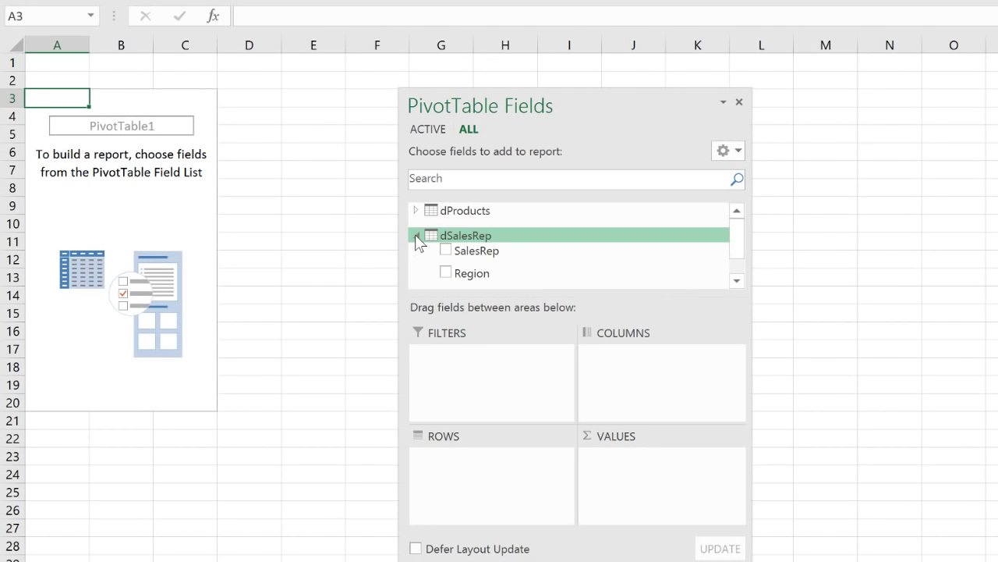
drag(442, 270, 454, 477)
Try the Units field from fTransactions as the PivotTable's values and remove it from the report again.
click(737, 280)
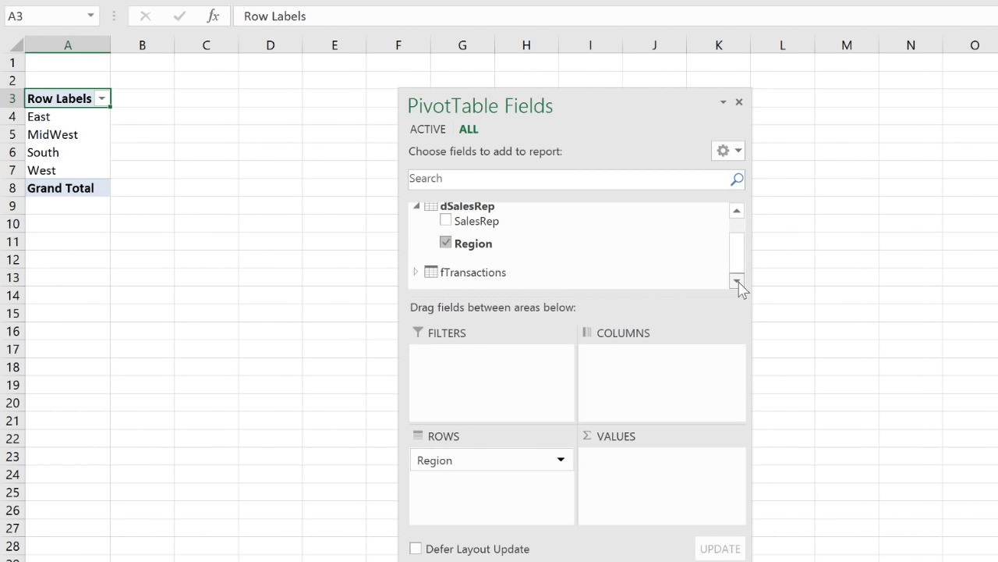
click(416, 272)
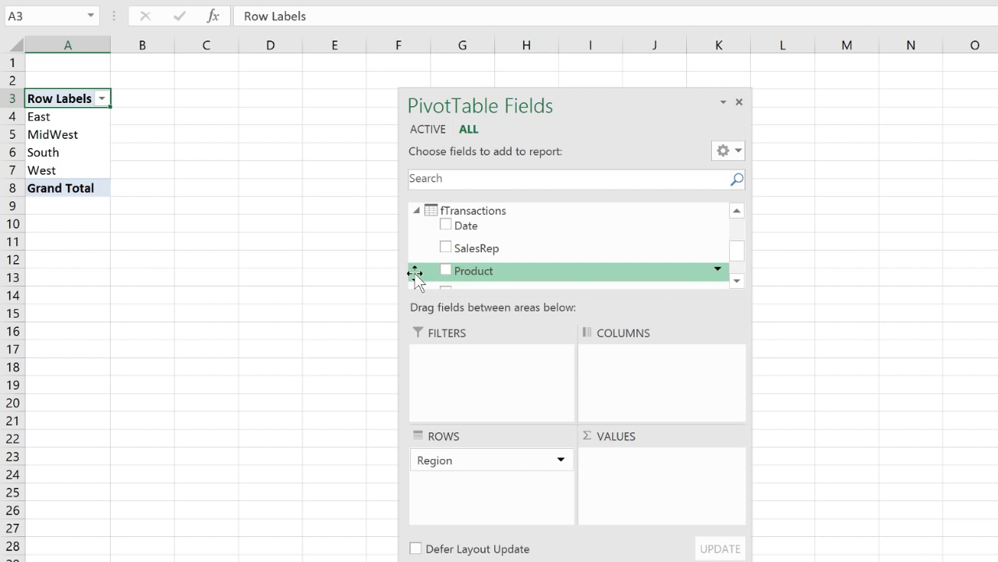
click(736, 280)
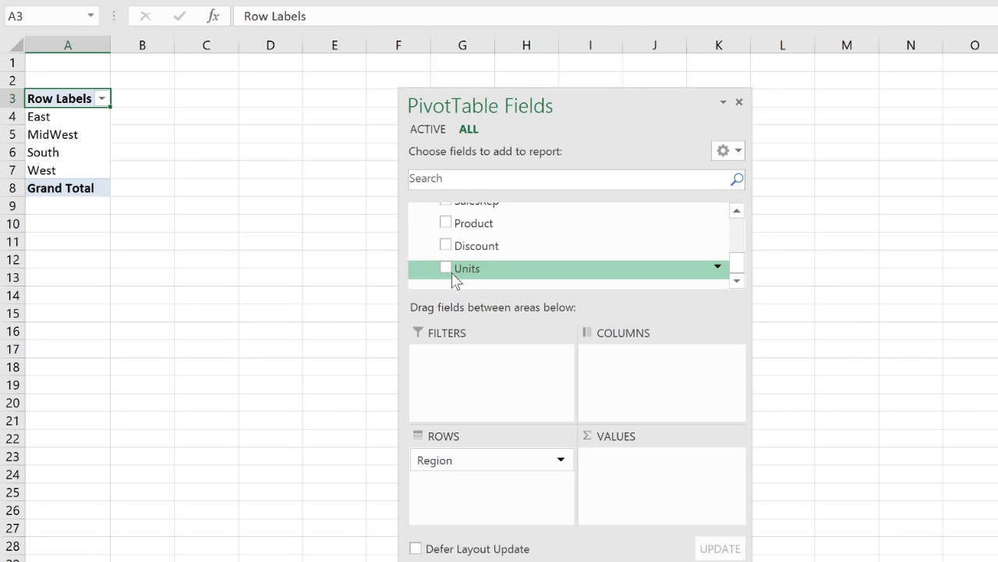
drag(451, 271, 635, 485)
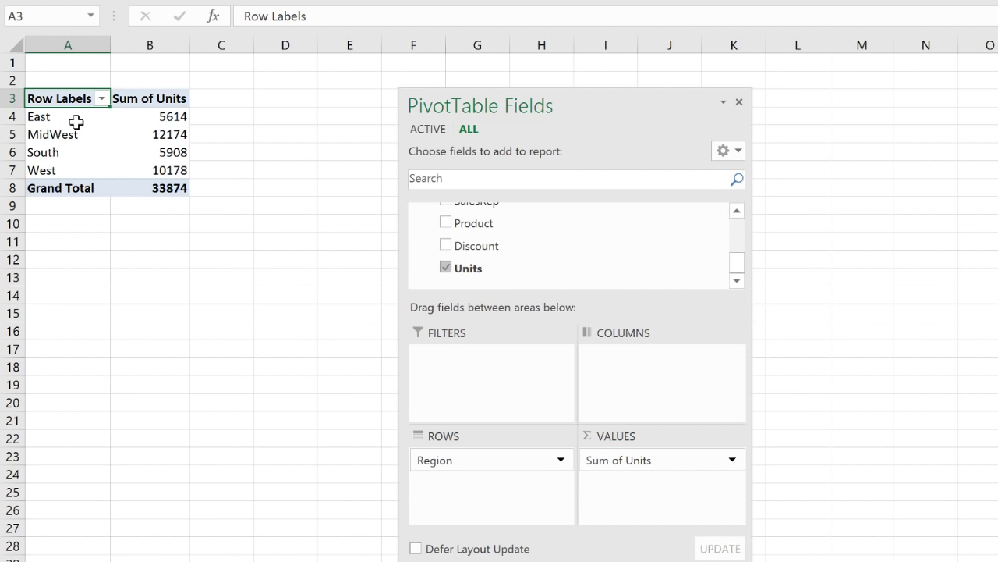
mouse_move(160, 135)
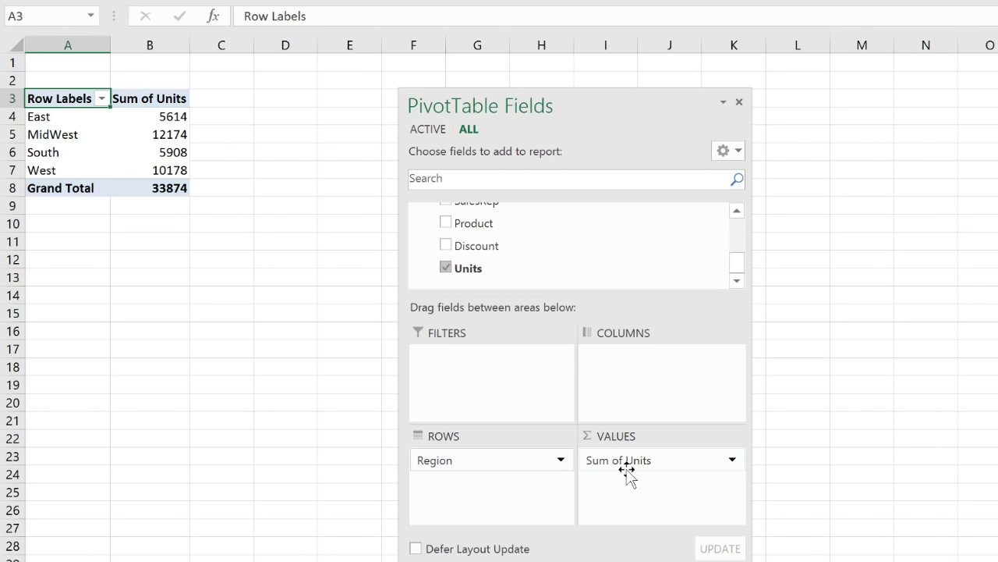
drag(624, 461, 648, 248)
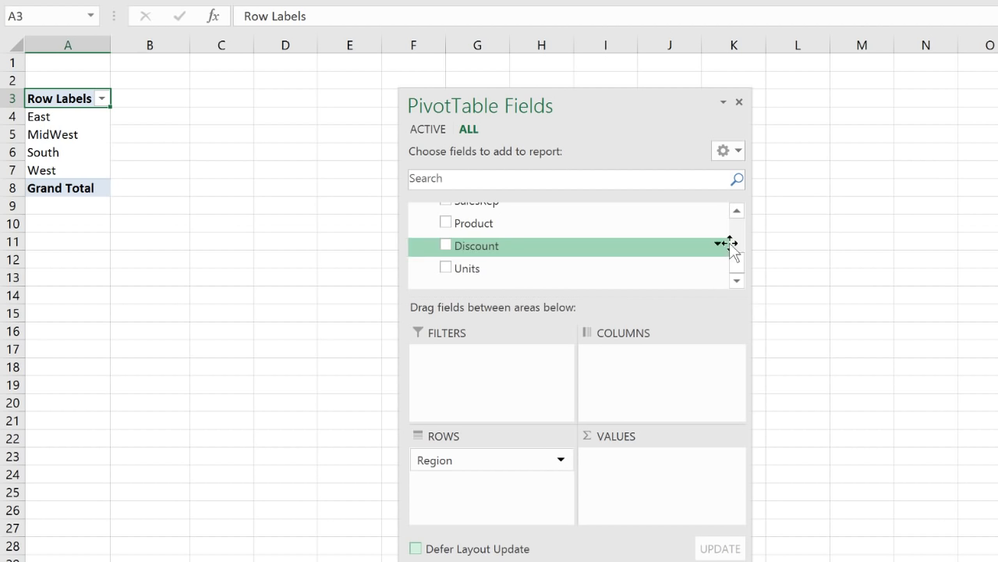
Start a new measure on the fTransactions table, with Net Revenue as both its name and its value description.
click(737, 212)
click(737, 212)
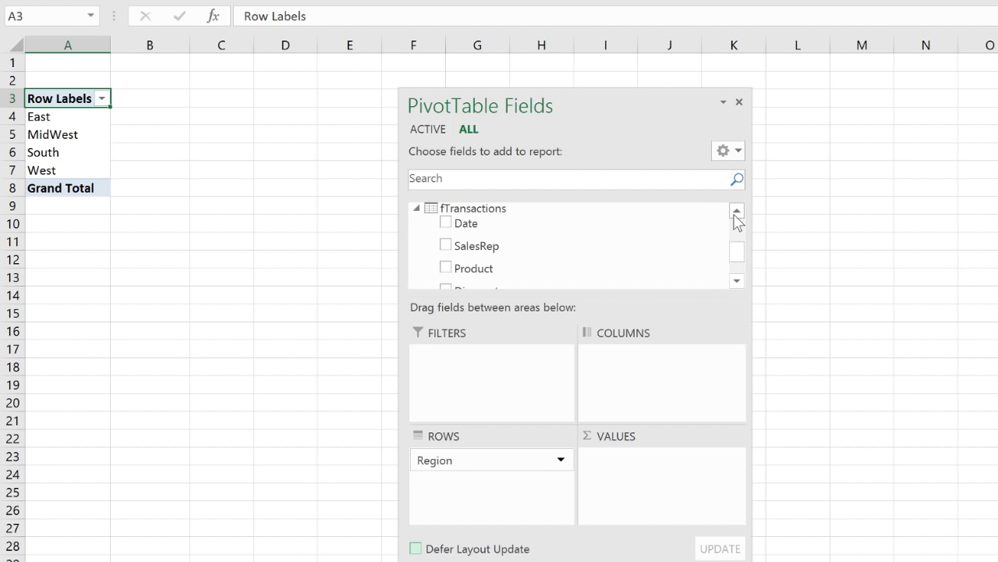
click(736, 212)
mouse_move(507, 231)
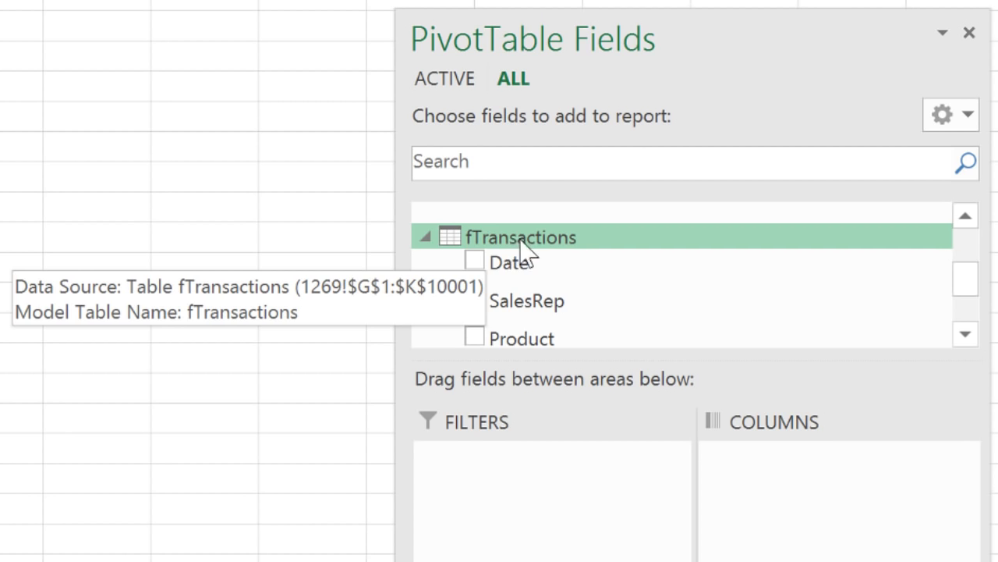
right_click(560, 242)
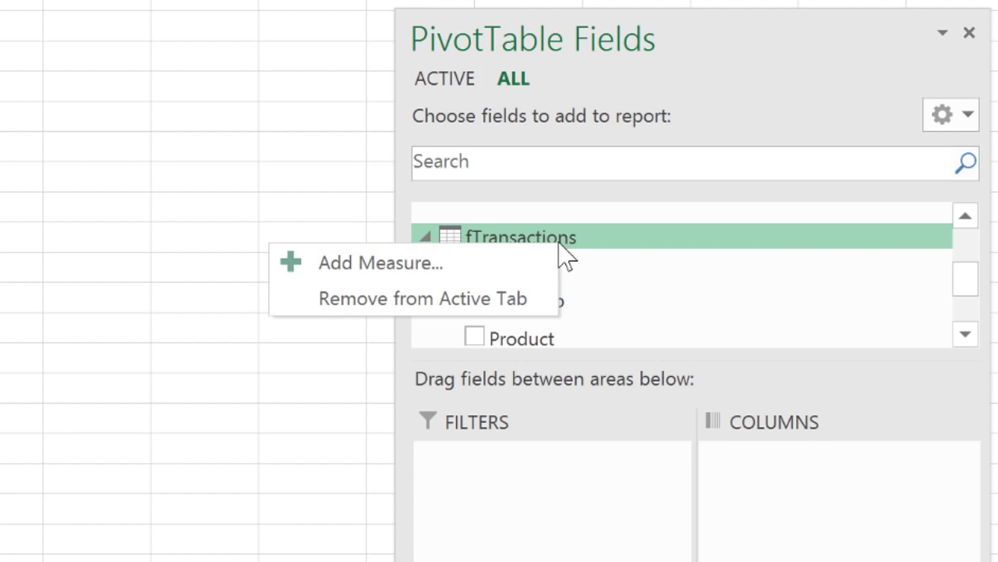
click(434, 265)
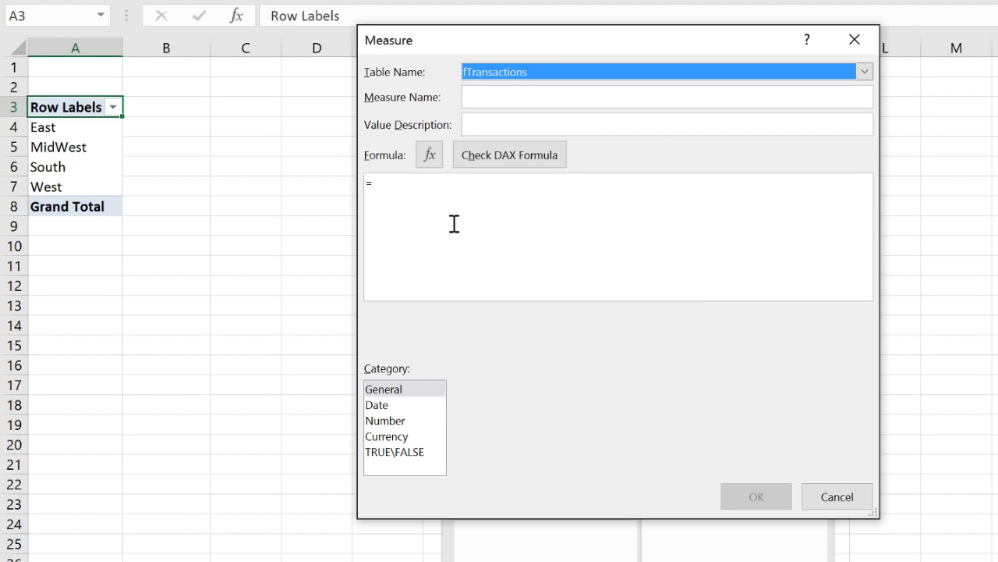
click(519, 94)
text(Net Revenue)
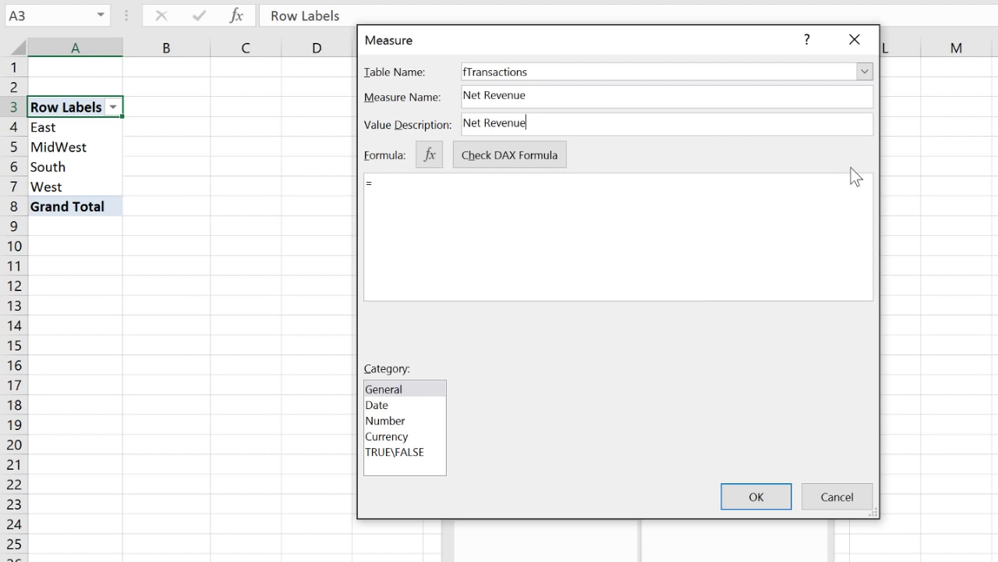
key(Tab)
key(Tab)
key(Tab)
Begin the measure's DAX formula with the SUMX function, using fTransactions as its table argument.
click(411, 184)
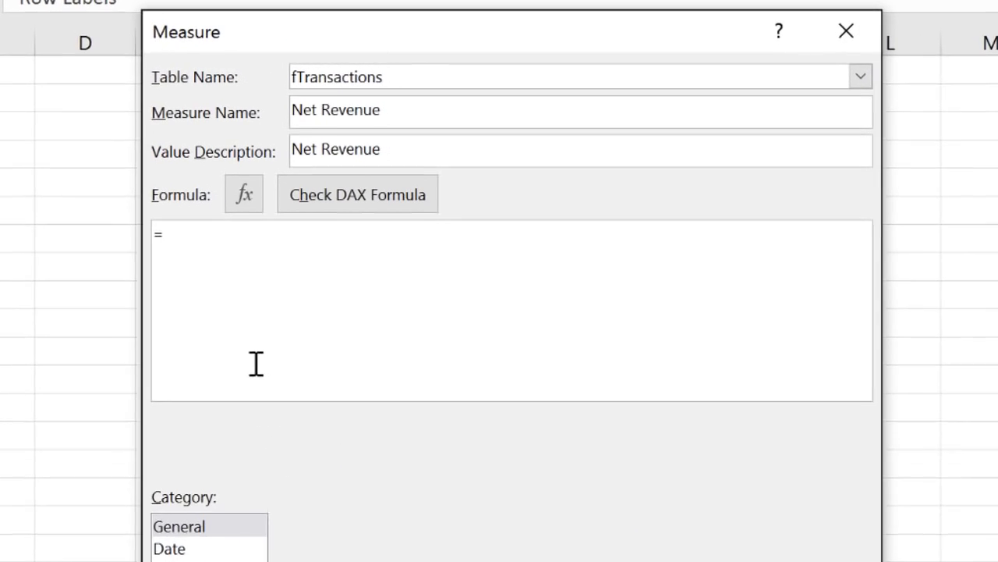
text(sumx)
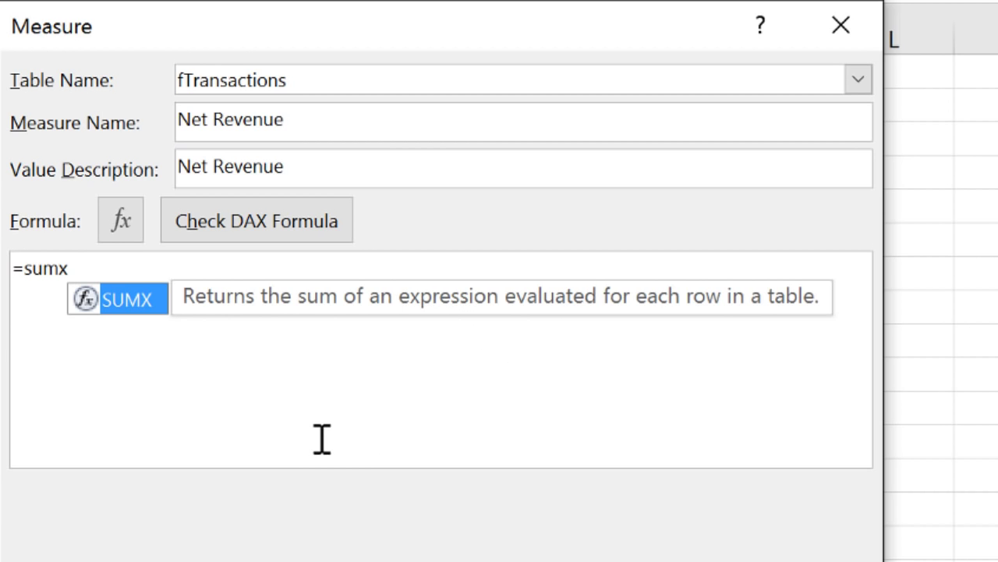
key(Tab)
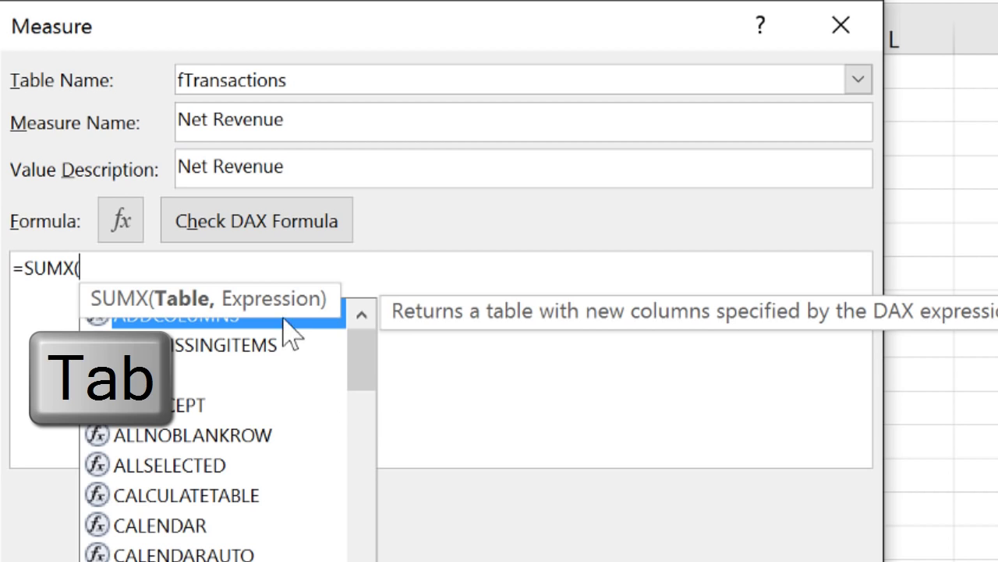
drag(323, 296, 11, 308)
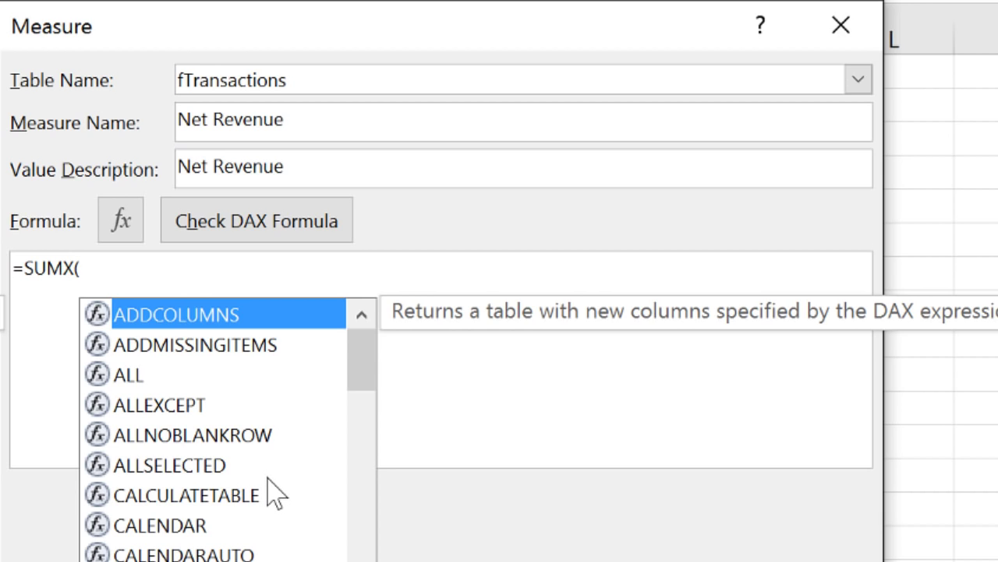
text(ft)
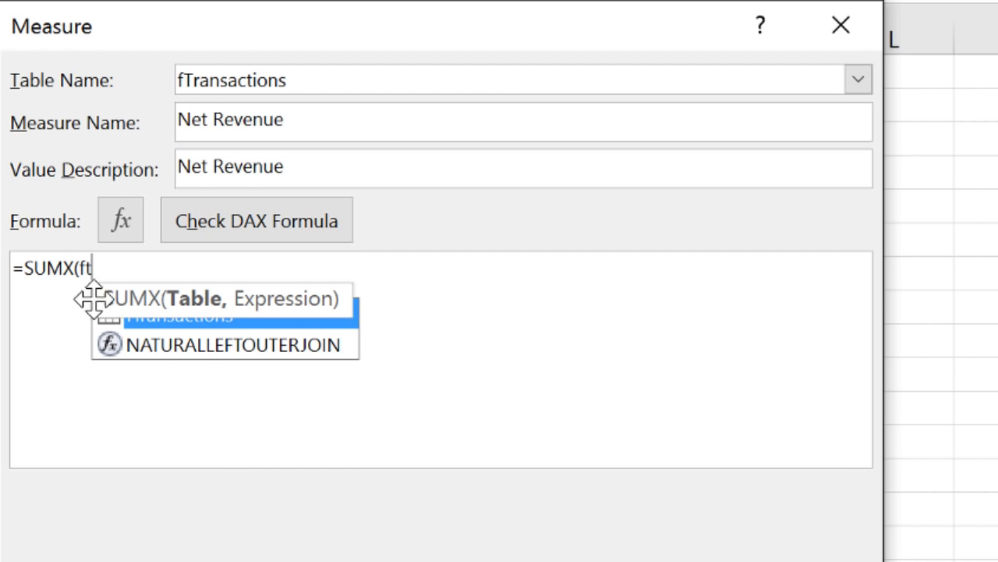
drag(89, 296, 62, 372)
key(Tab)
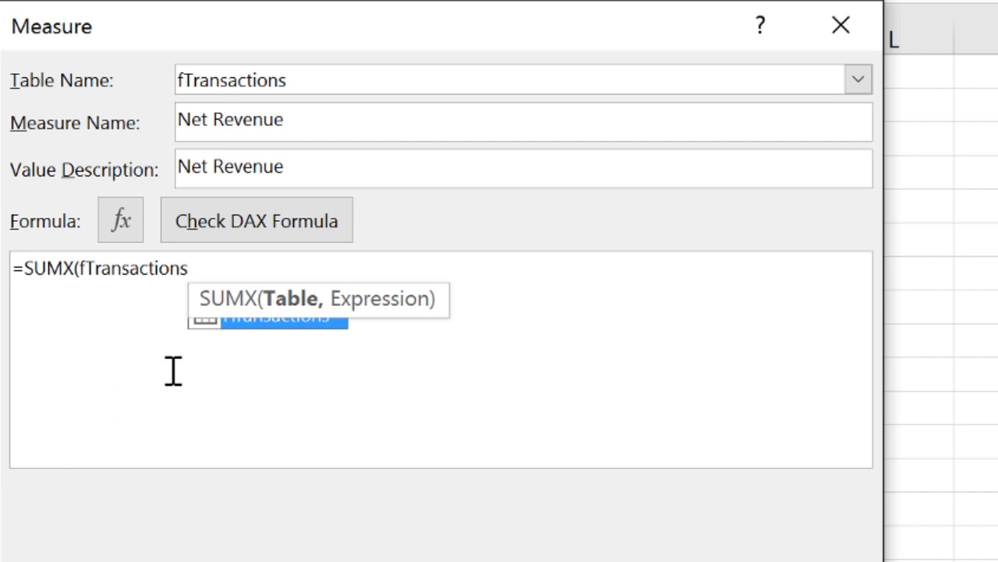
text(,)
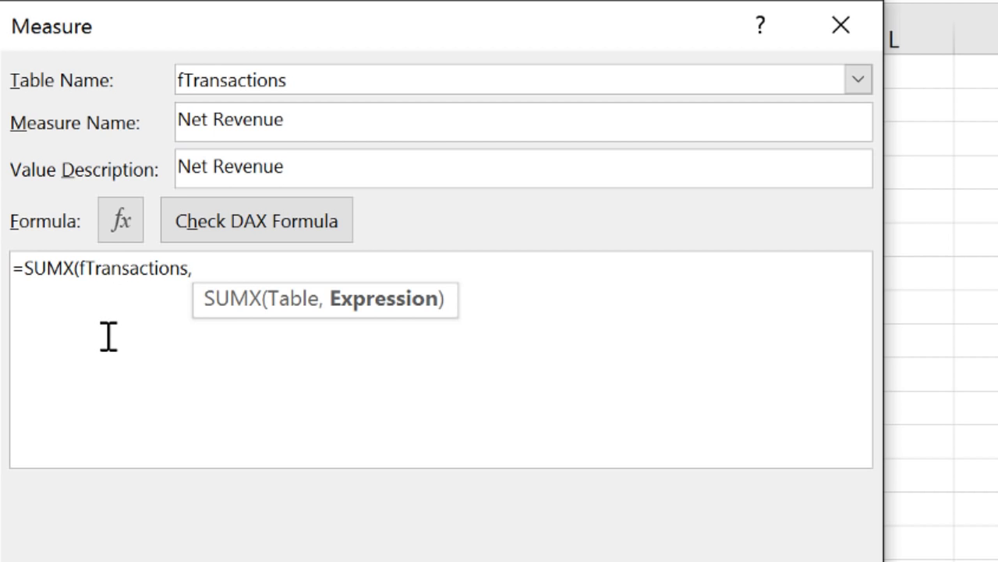
Start the SUMX expression with RELATED(dProducts[Price]) to look up each transaction's product price.
text(r)
text(el)
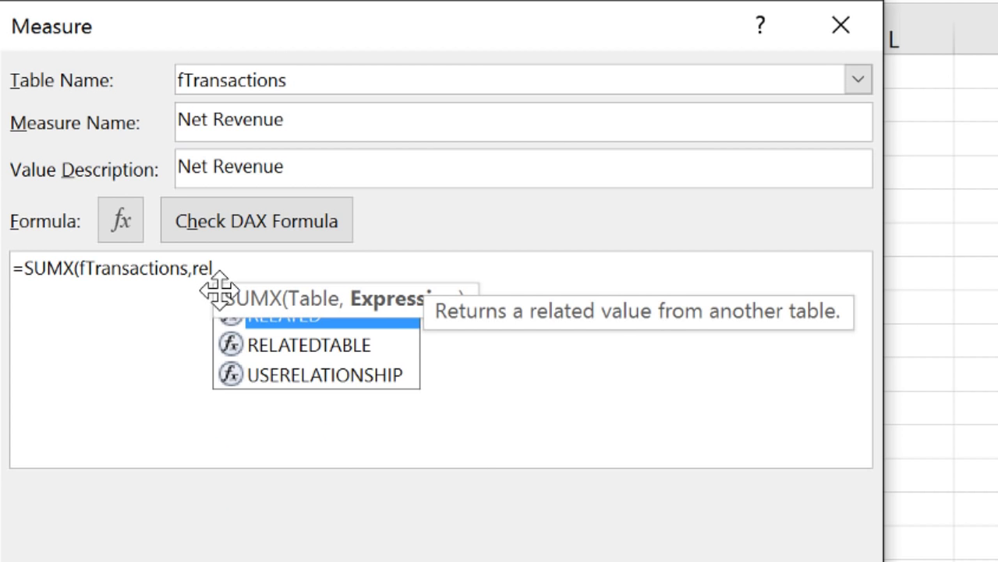
drag(204, 298, 131, 394)
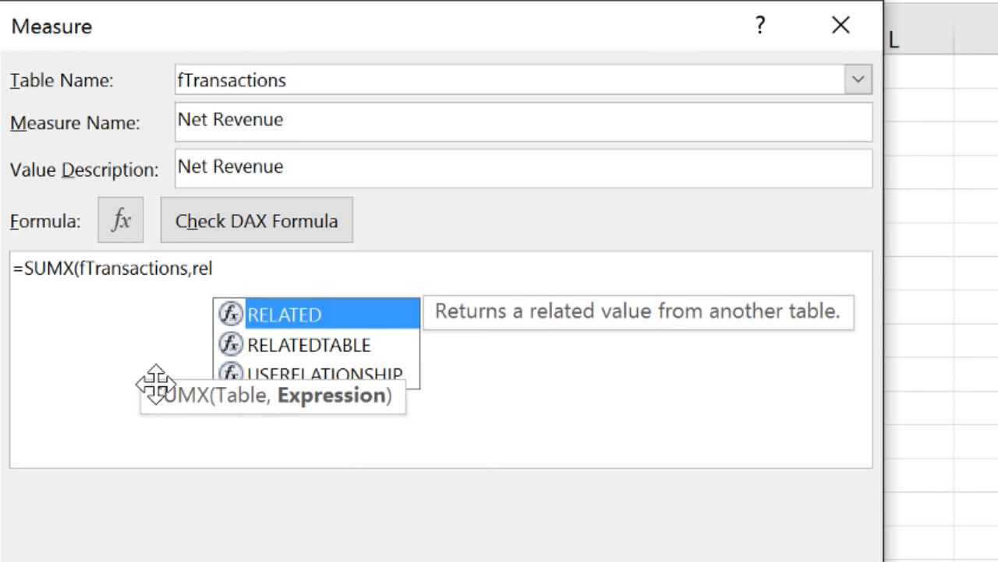
key(Tab)
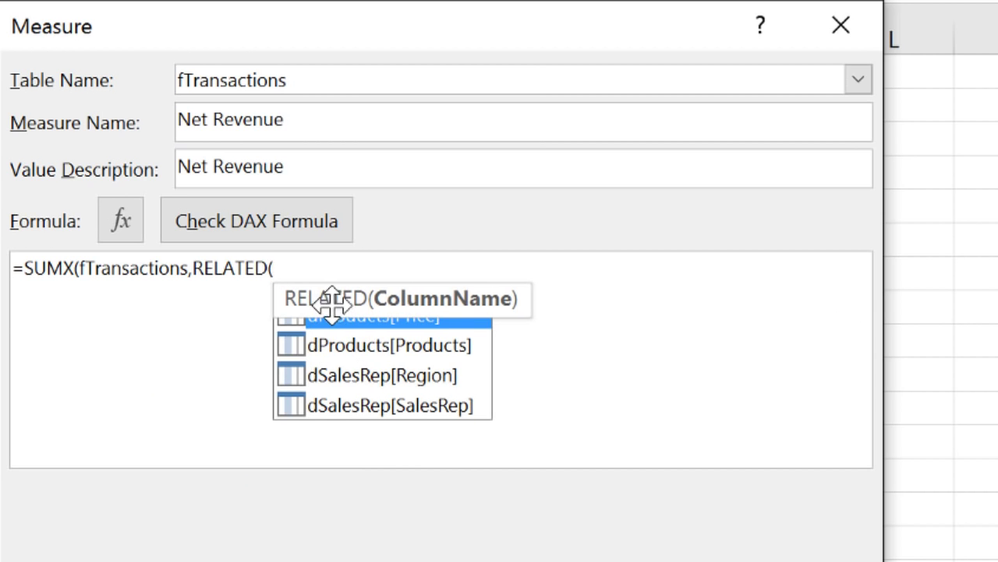
drag(330, 292, 265, 357)
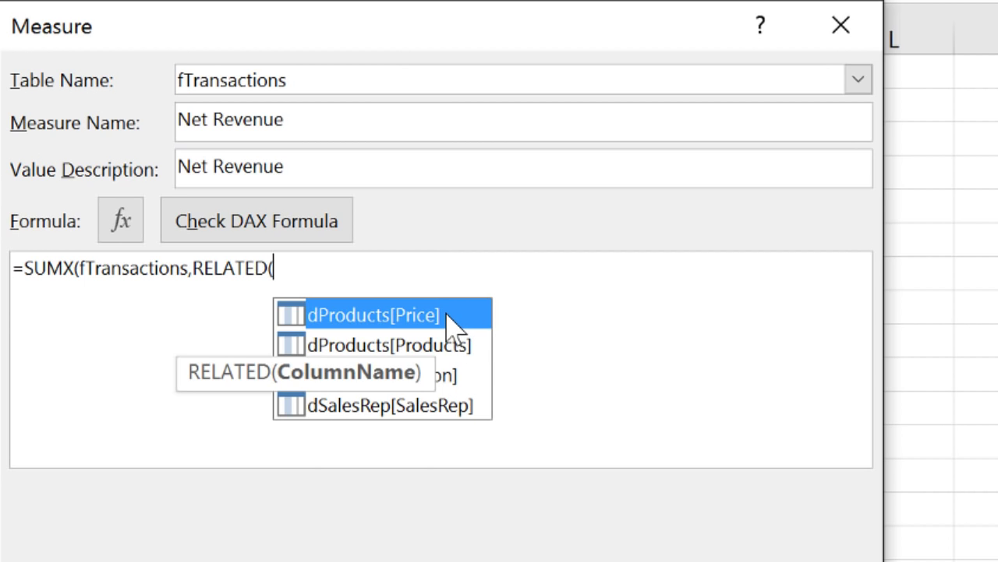
key(Tab)
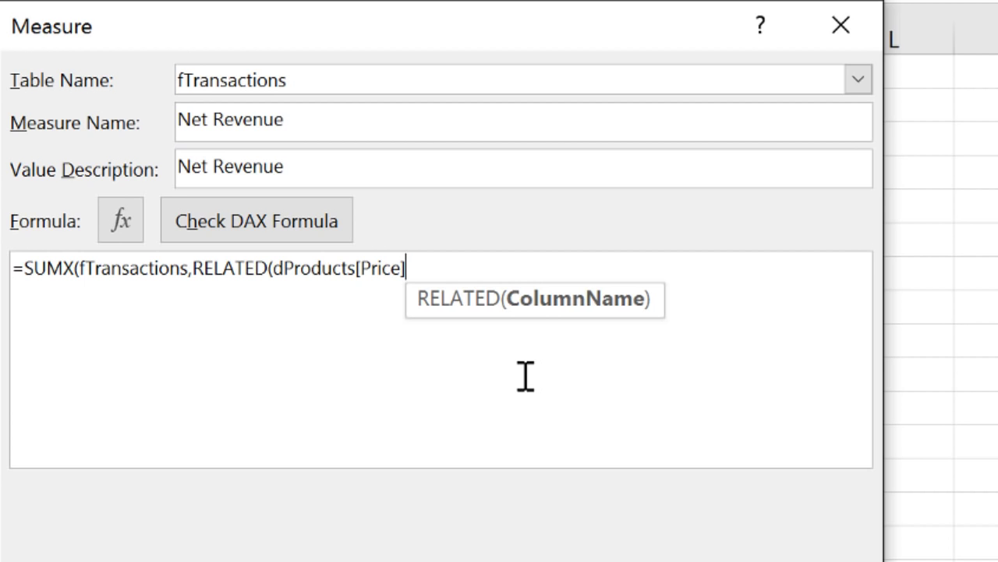
text())
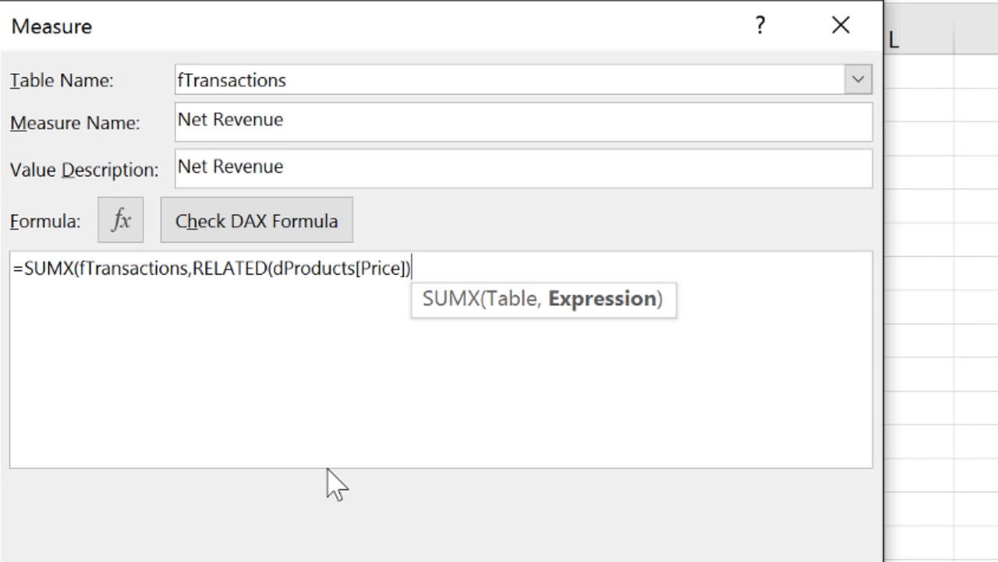
Multiply the related price by the fTransactions[Units] column in the measure's formula.
text(*)
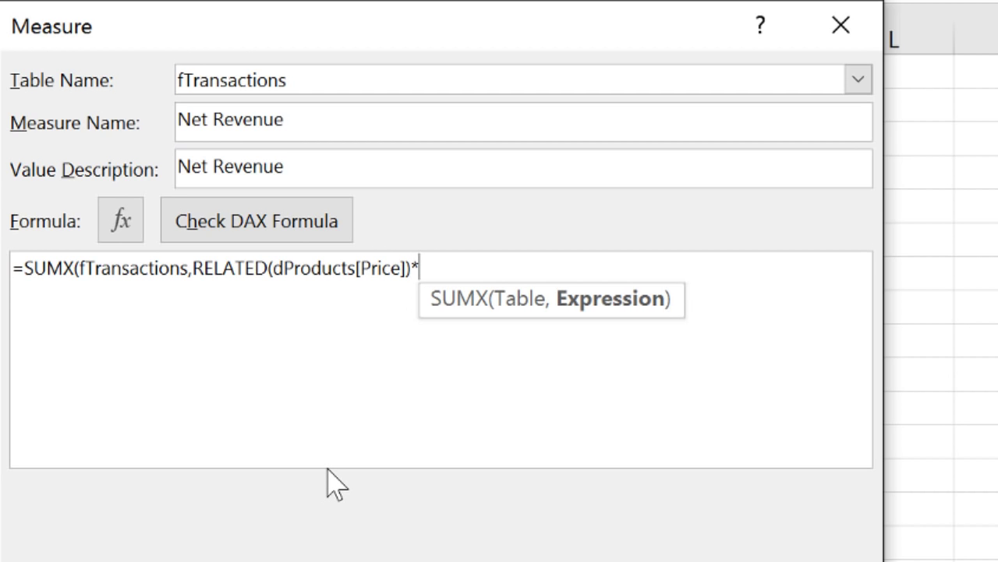
text(FT)
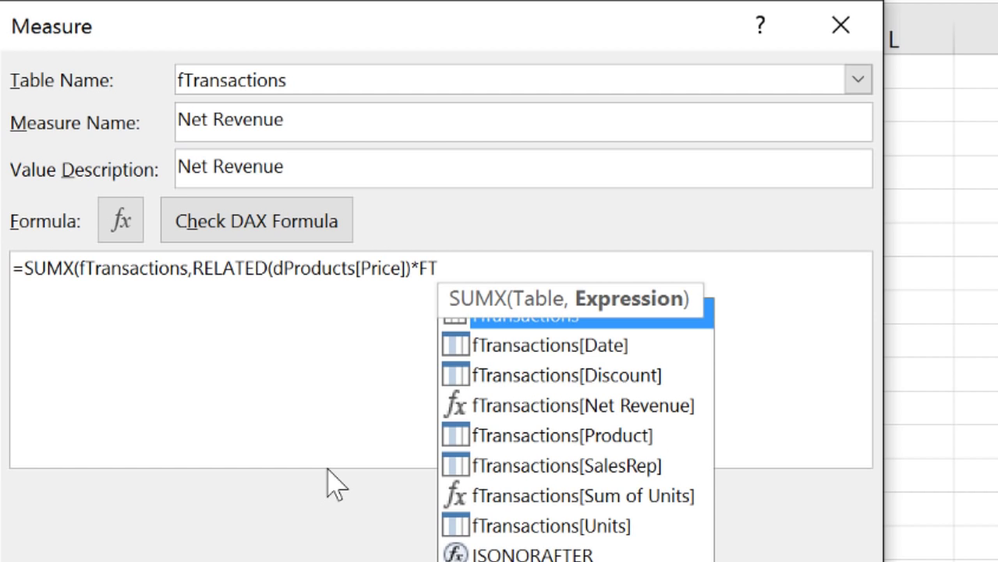
key(Down)
key(Down)
key(Down)
key(Down)
key(Down)
key(Down)
key(Down)
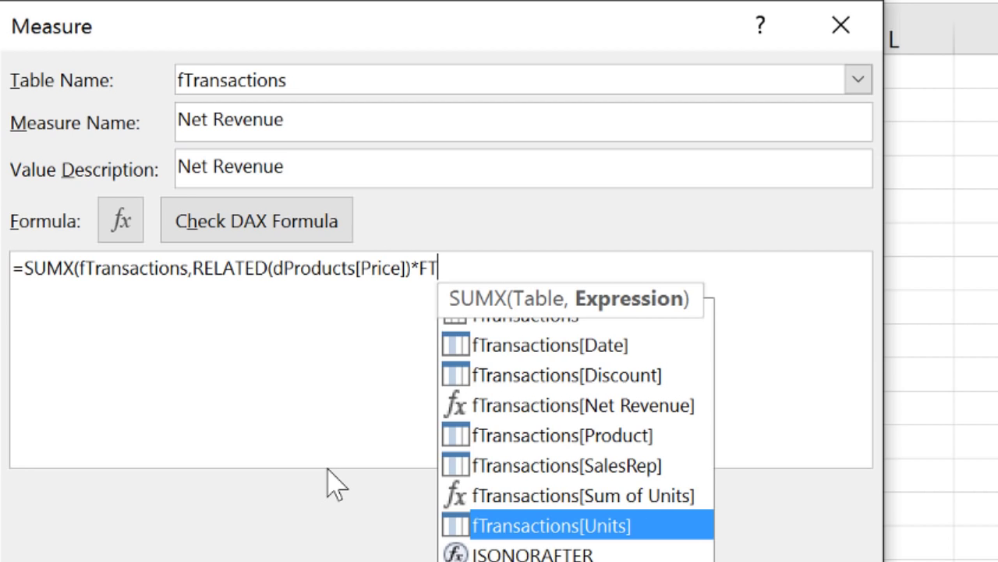
key(Tab)
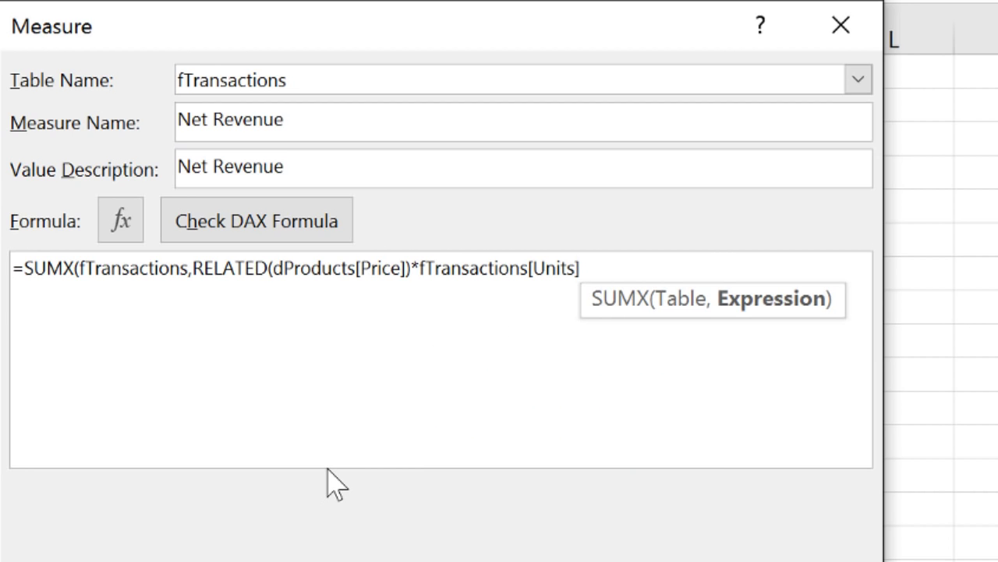
Multiply the formula's expression by the discount complement, (1-fTransactions[Discount]).
text(*()
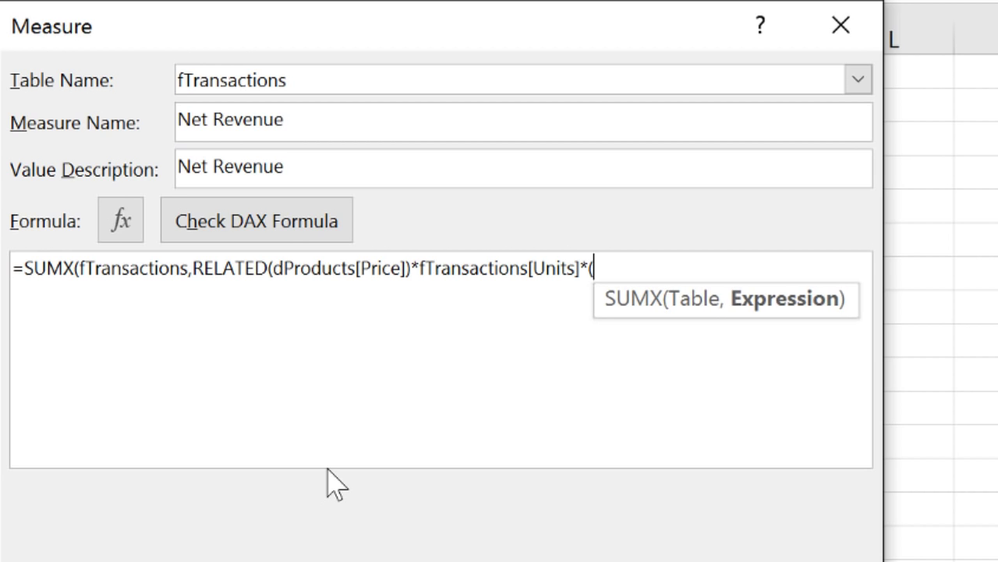
text(1-)
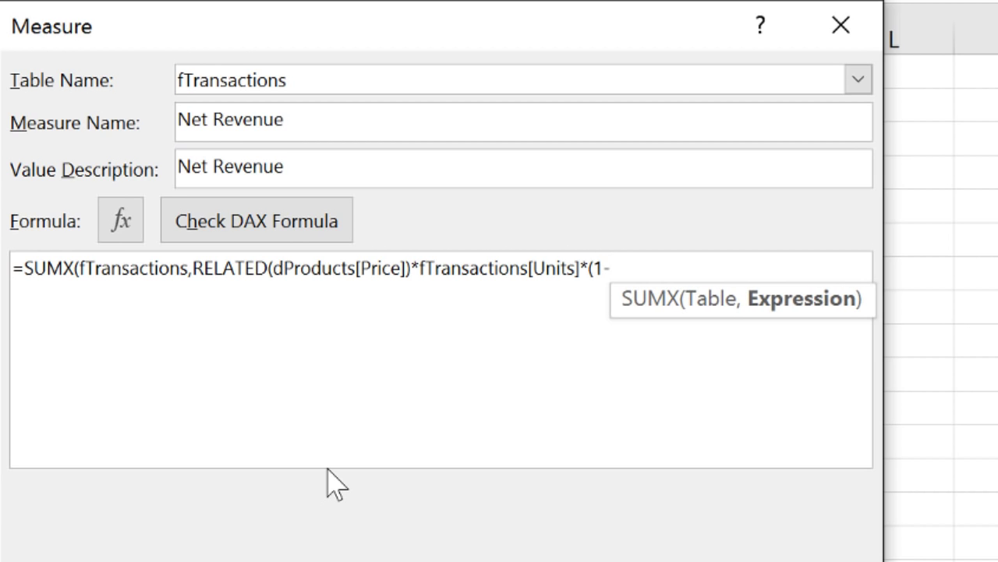
text(FT)
key(Down)
key(Down)
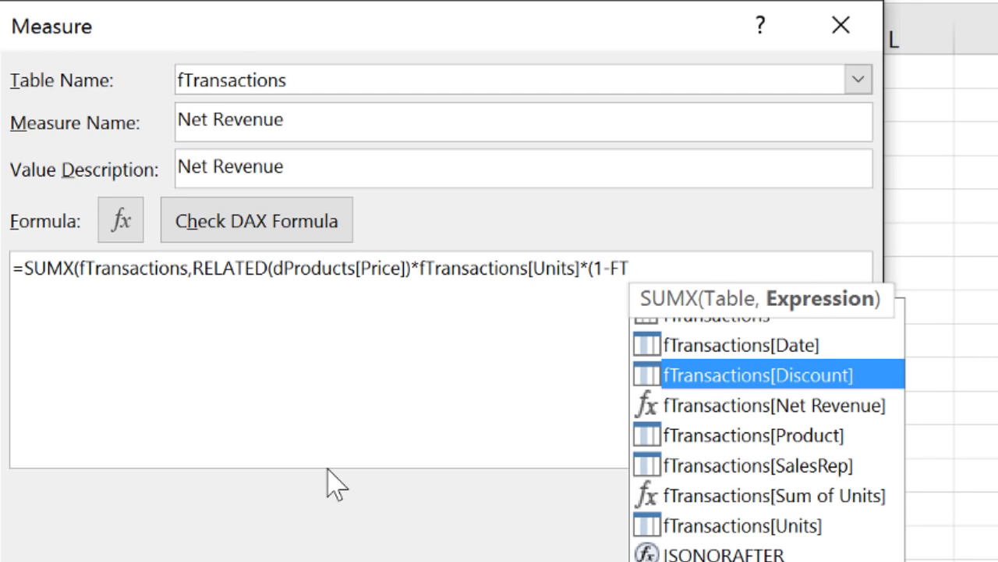
key(Tab)
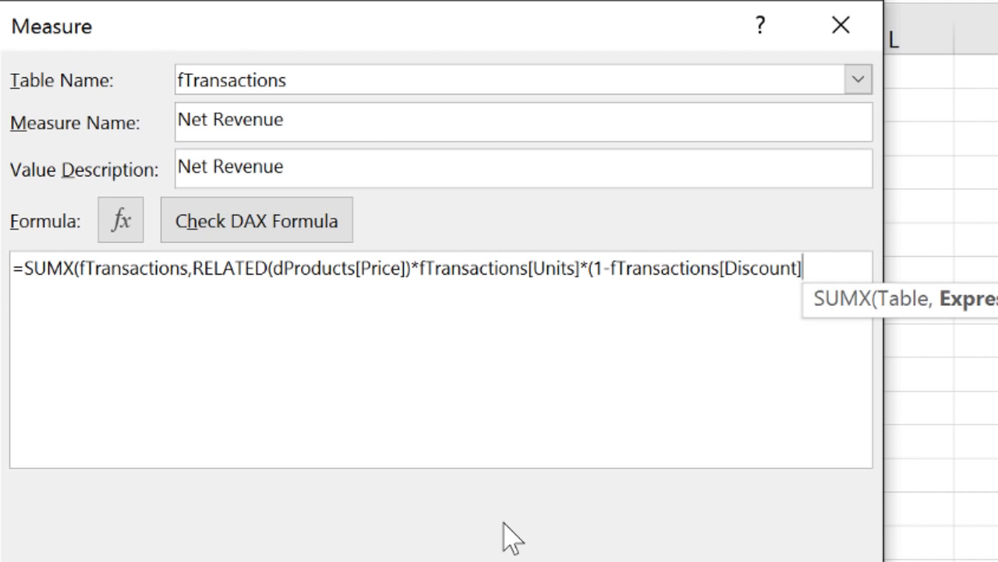
text())
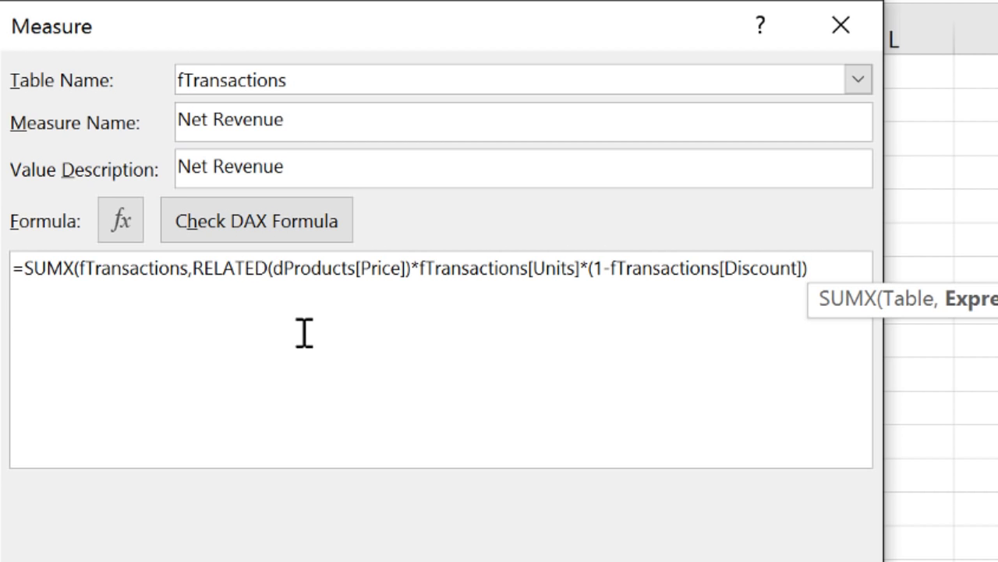
Wrap the price, units and discount expression in ROUND with 2 digits and close the SUMX function.
click(194, 274)
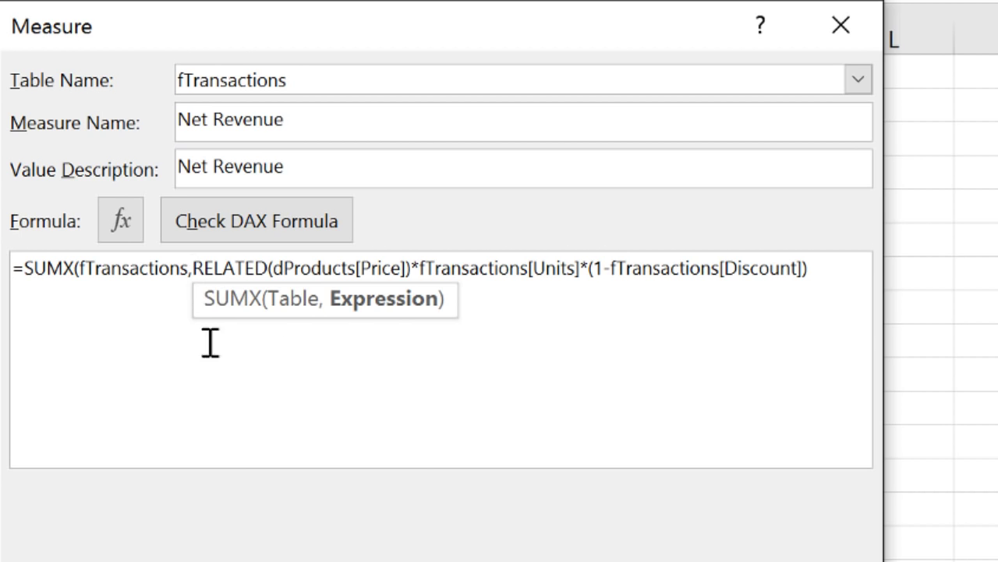
text(ROU)
key(Tab)
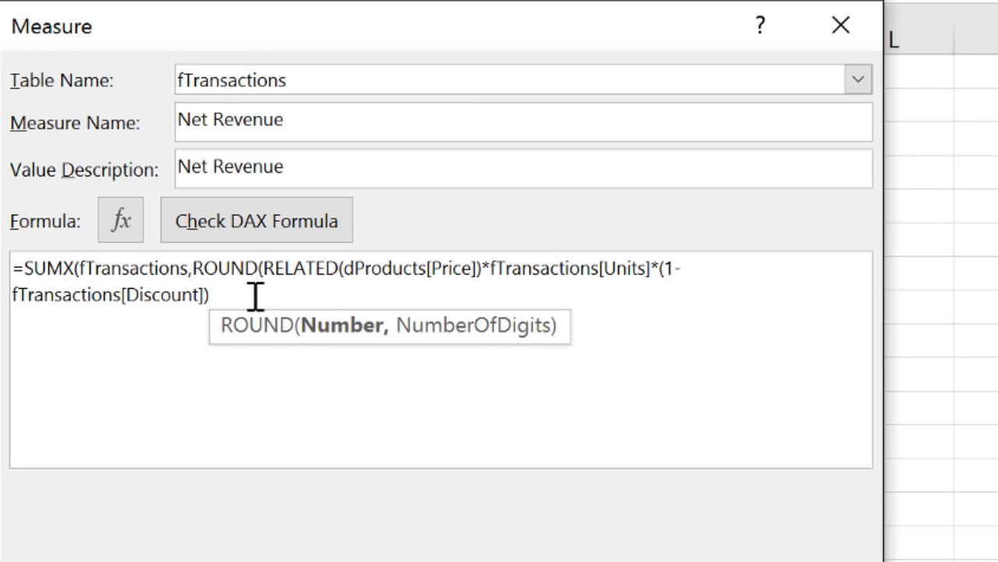
text(,)
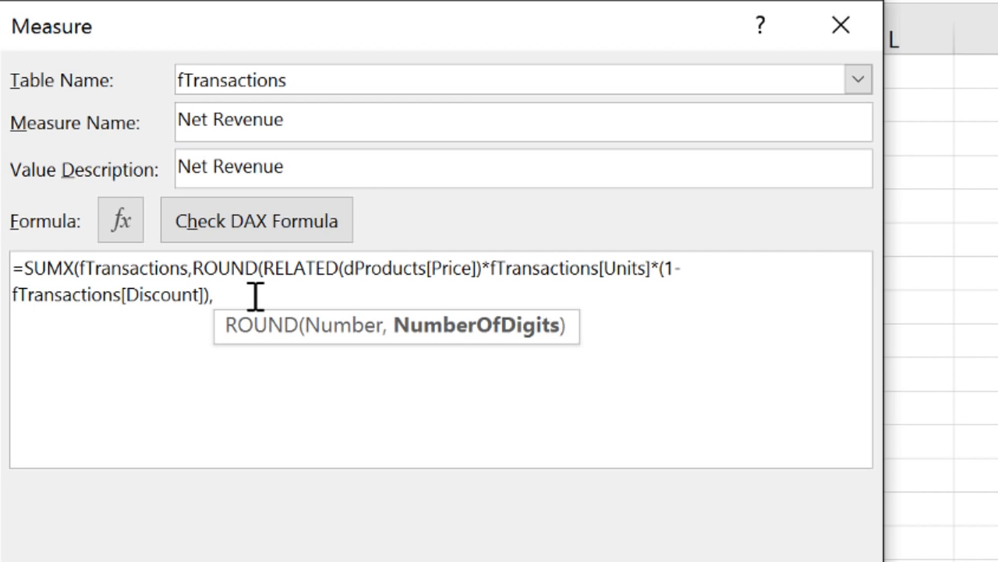
text(2)
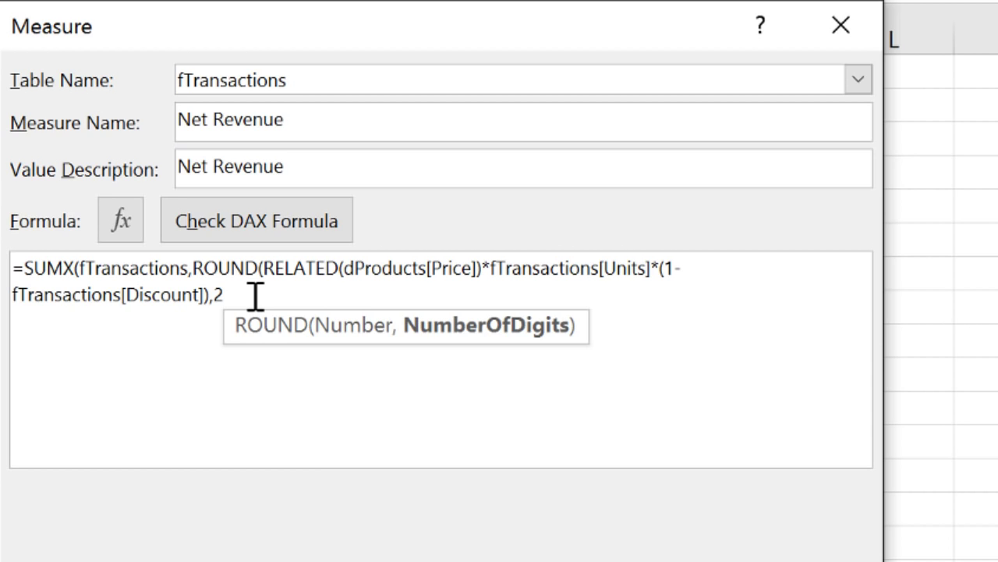
text())
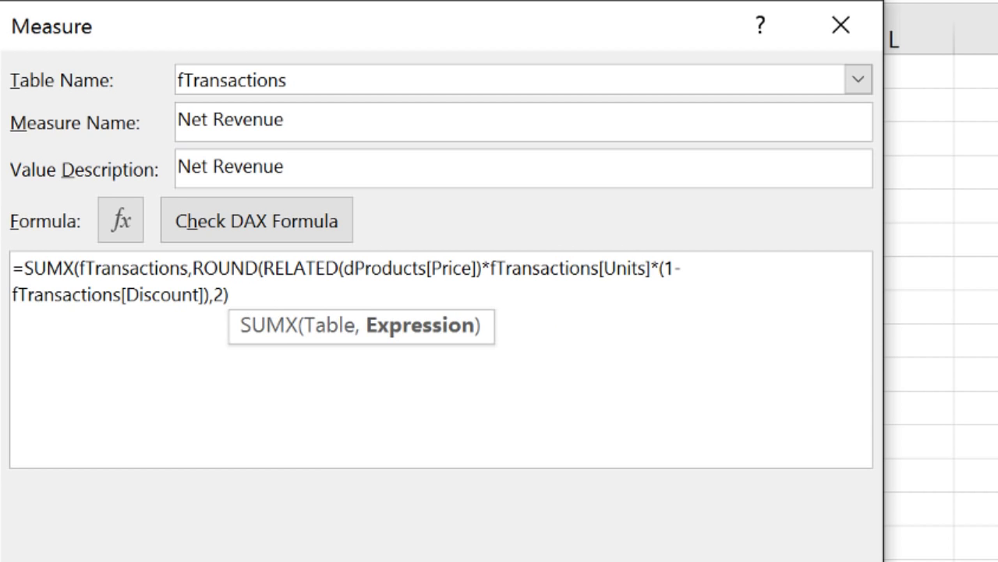
text())
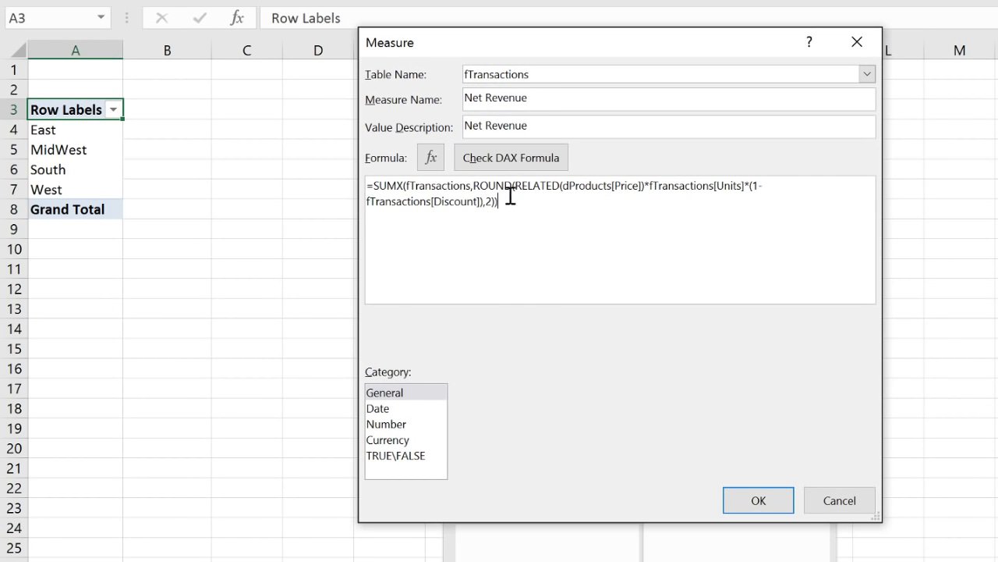
Format the measure as Currency with the $ symbol and 2 decimal places, then check its DAX formula and create the measure.
click(388, 440)
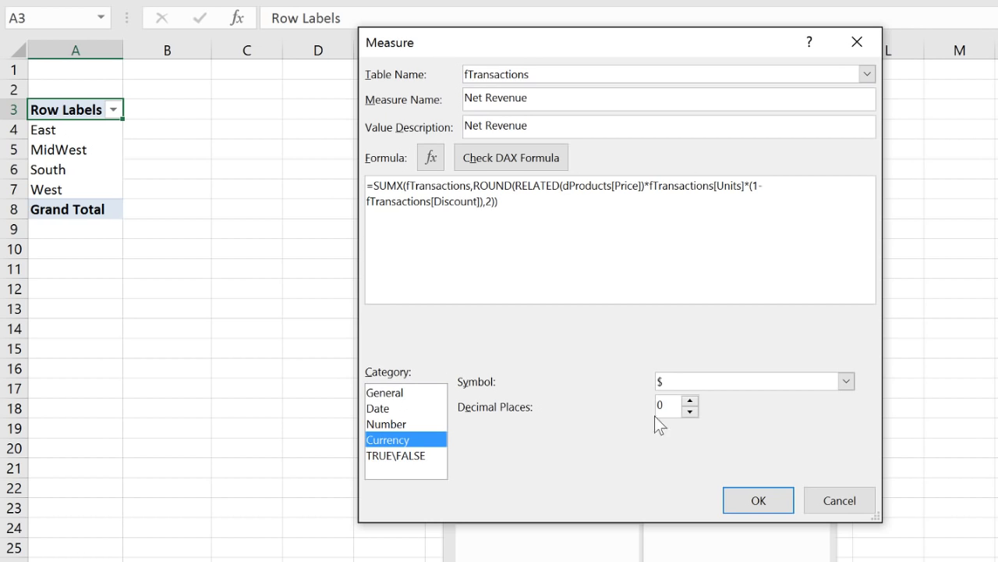
click(690, 400)
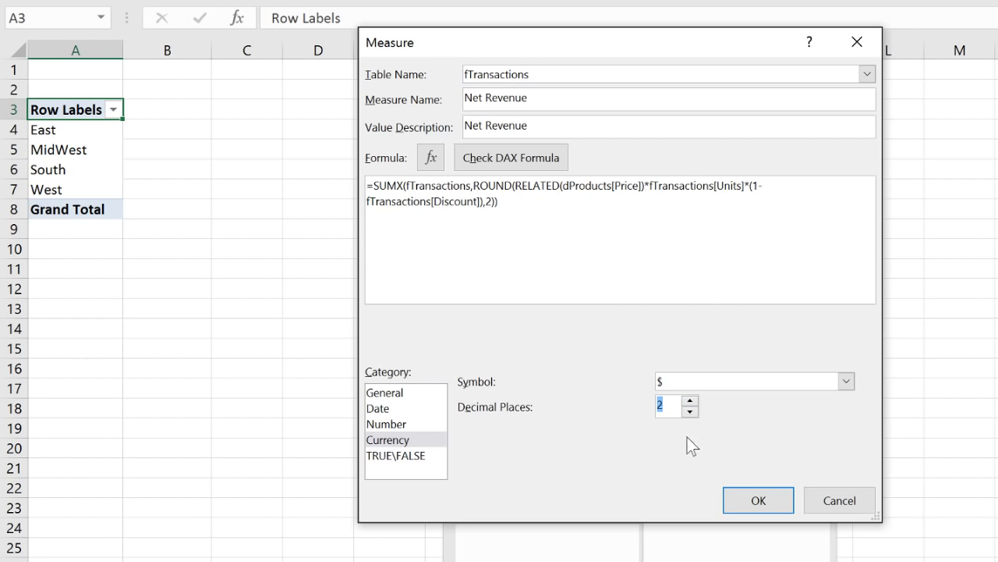
click(478, 162)
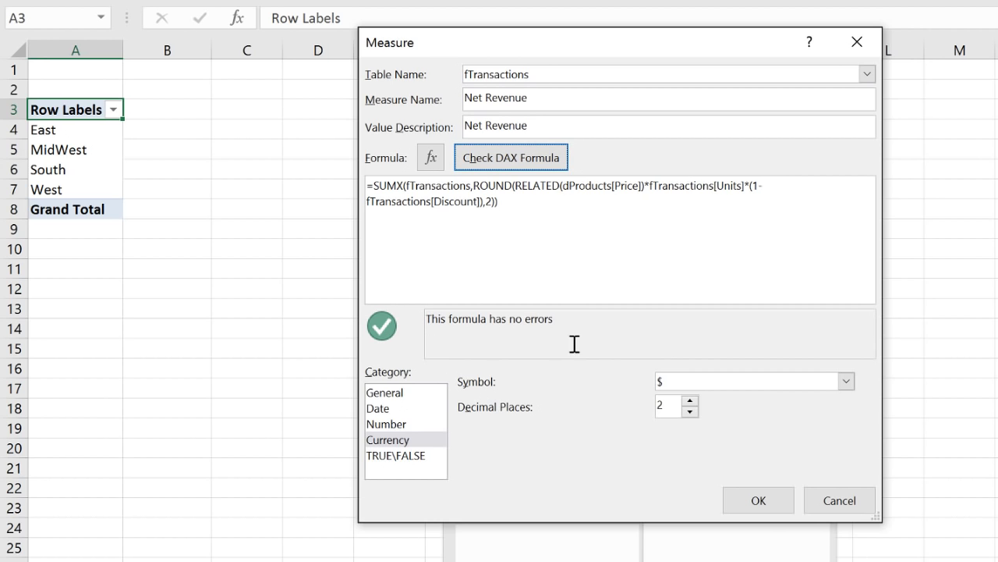
click(771, 506)
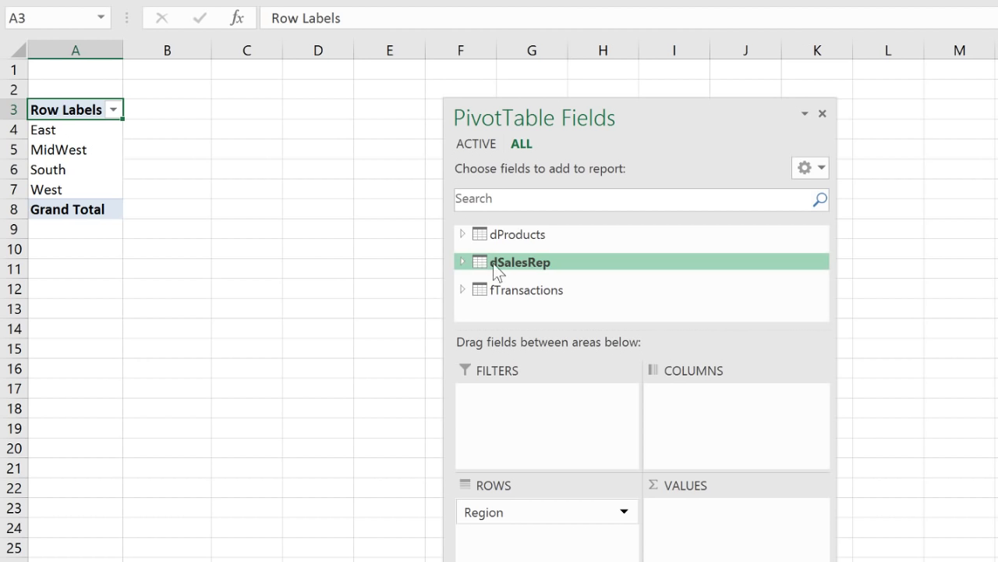
Add the Net Revenue measure from the fTransactions table to the PivotTable's values.
click(462, 261)
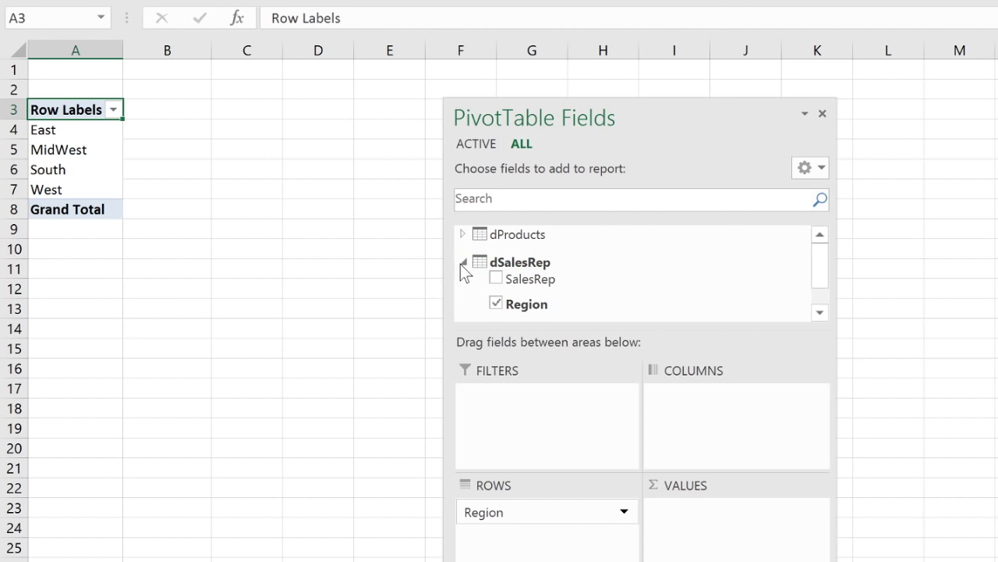
click(463, 263)
click(462, 290)
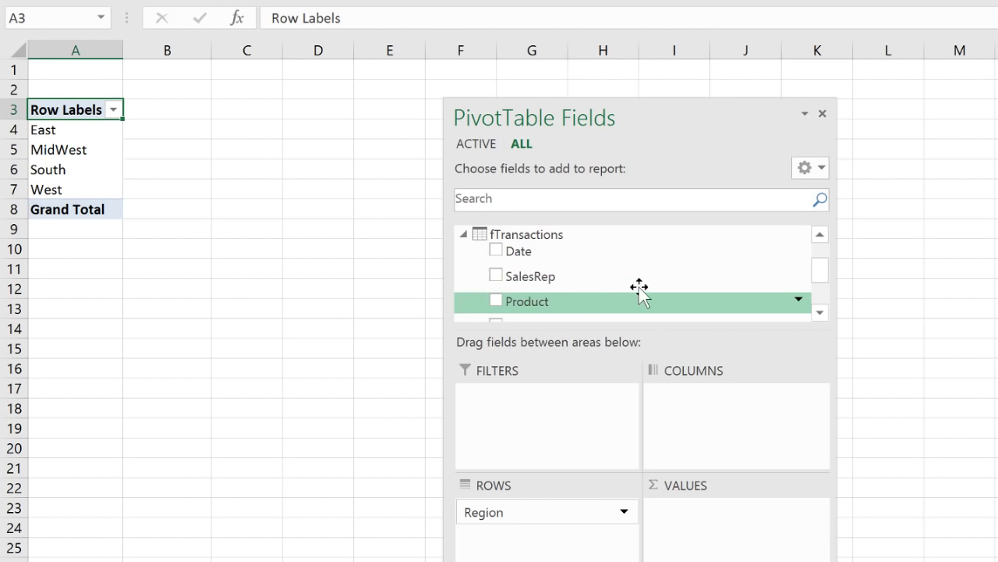
scroll(652, 287, down, 3)
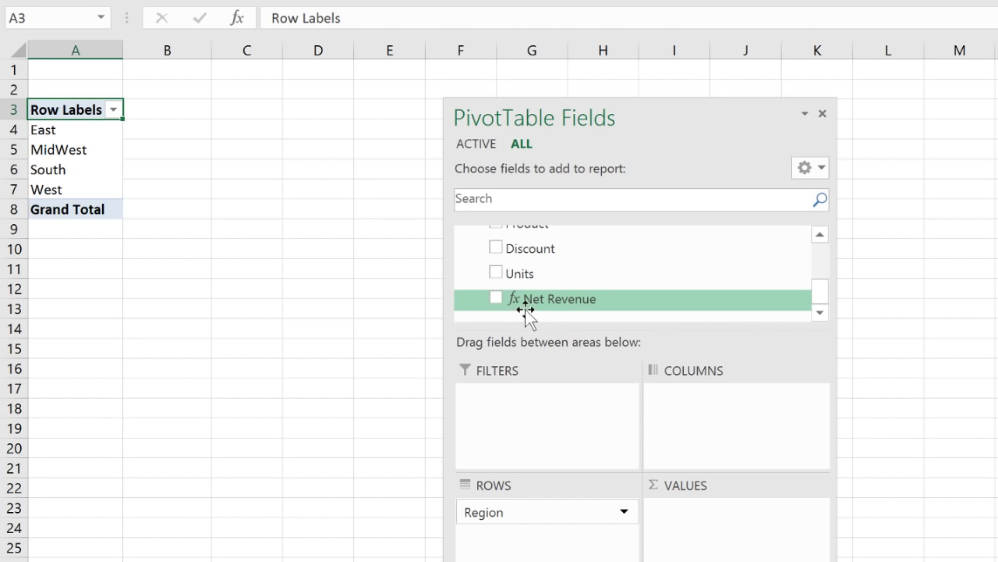
drag(515, 312, 714, 519)
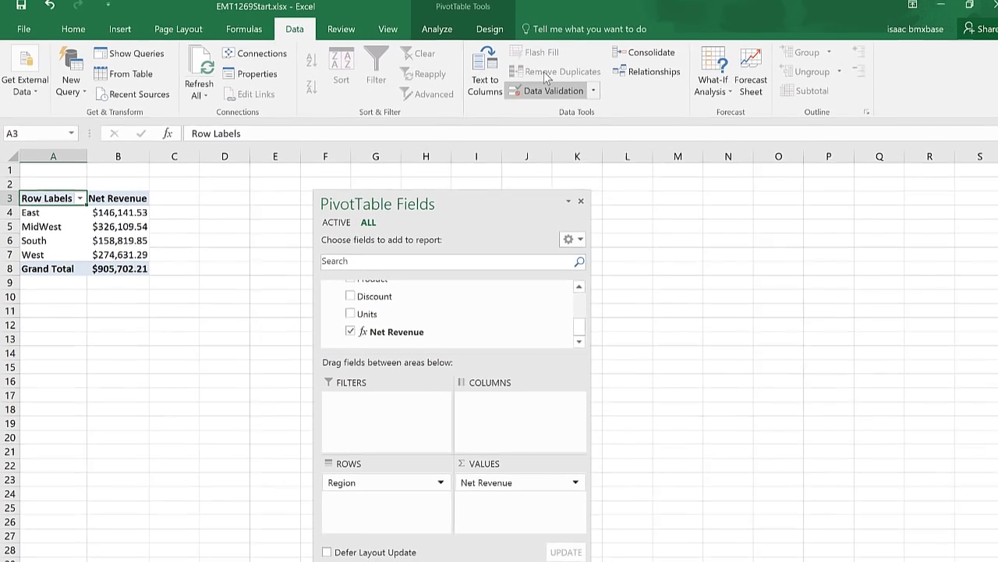
Change the PivotTable's report layout so that the row header shows the Region field name.
click(483, 34)
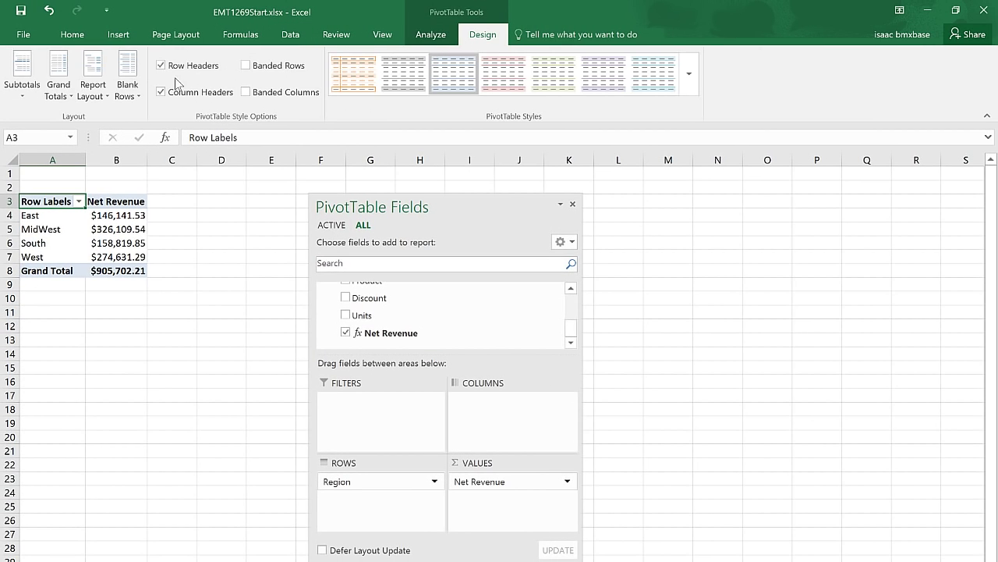
click(93, 86)
click(123, 182)
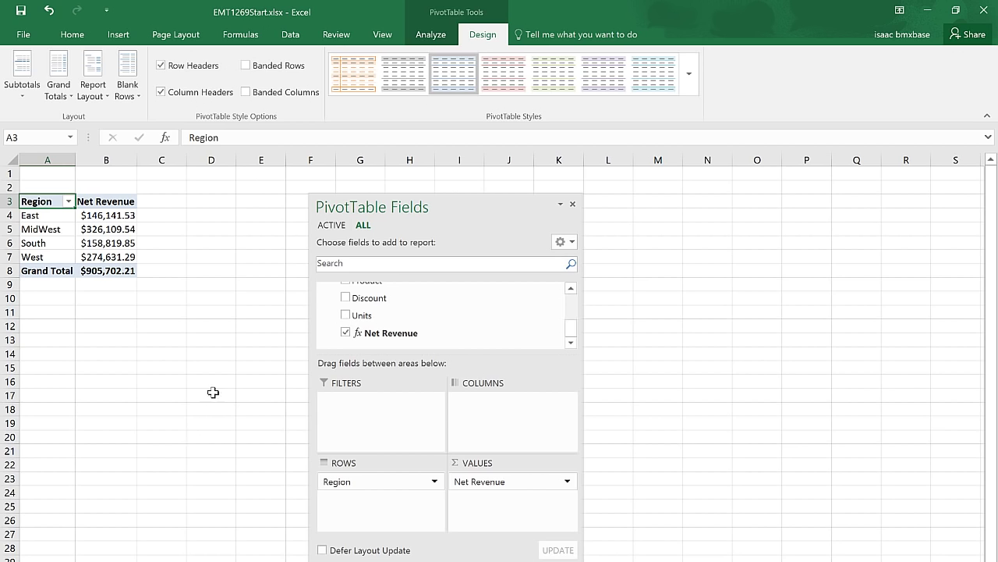
Review the Data Model's table relationships from sheet 1269 and return to the RegionalReport sheet.
click(289, 35)
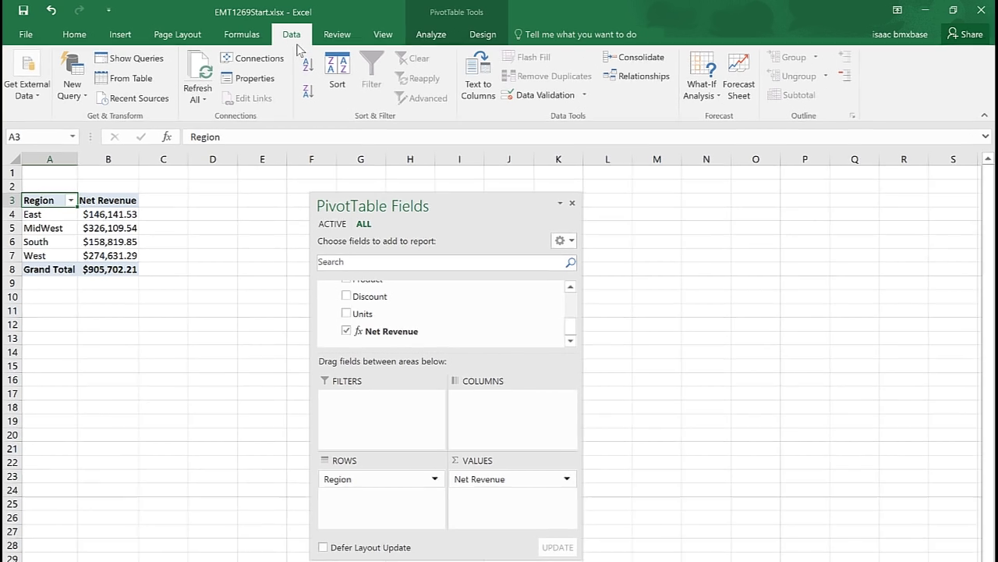
double_click(155, 561)
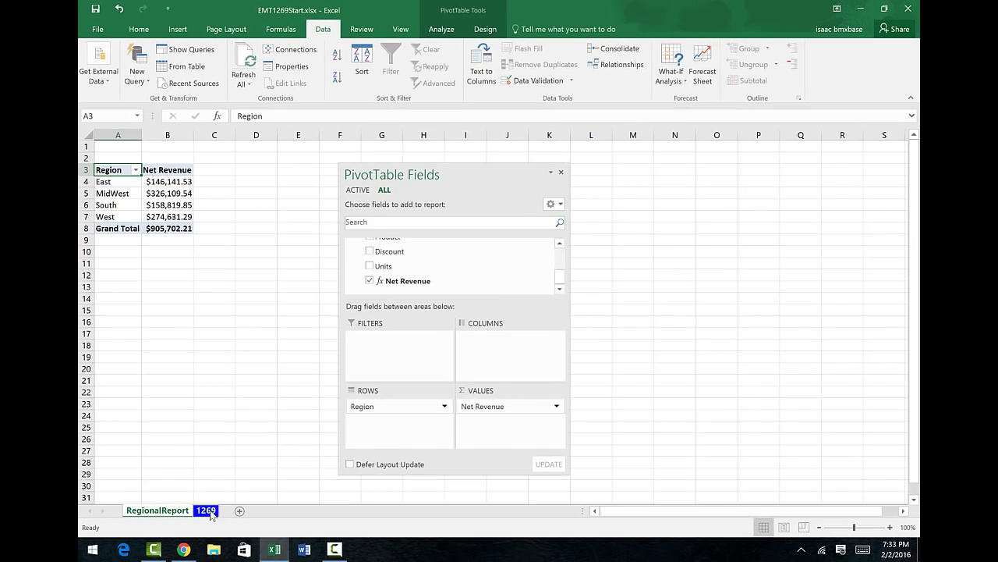
key(Return)
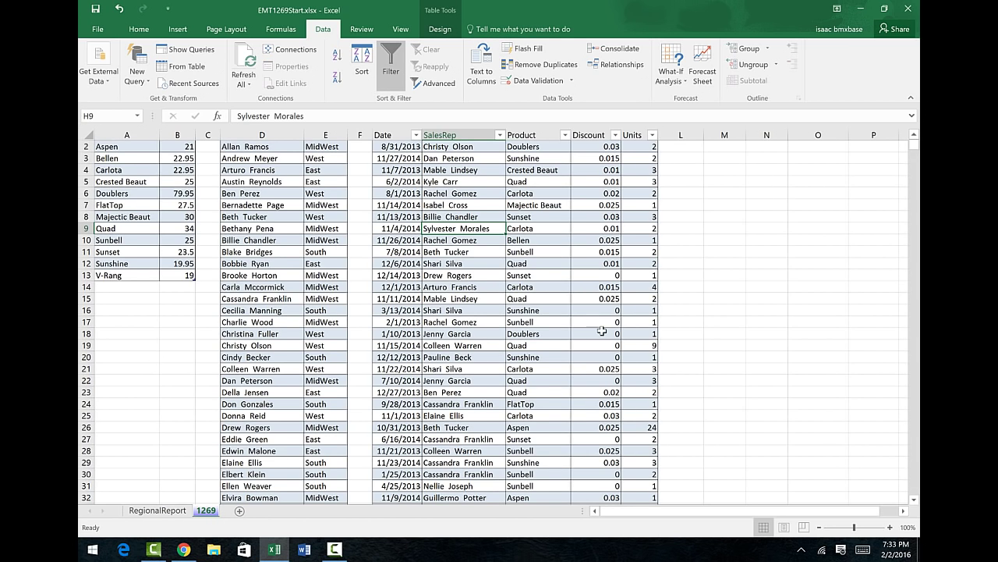
click(619, 65)
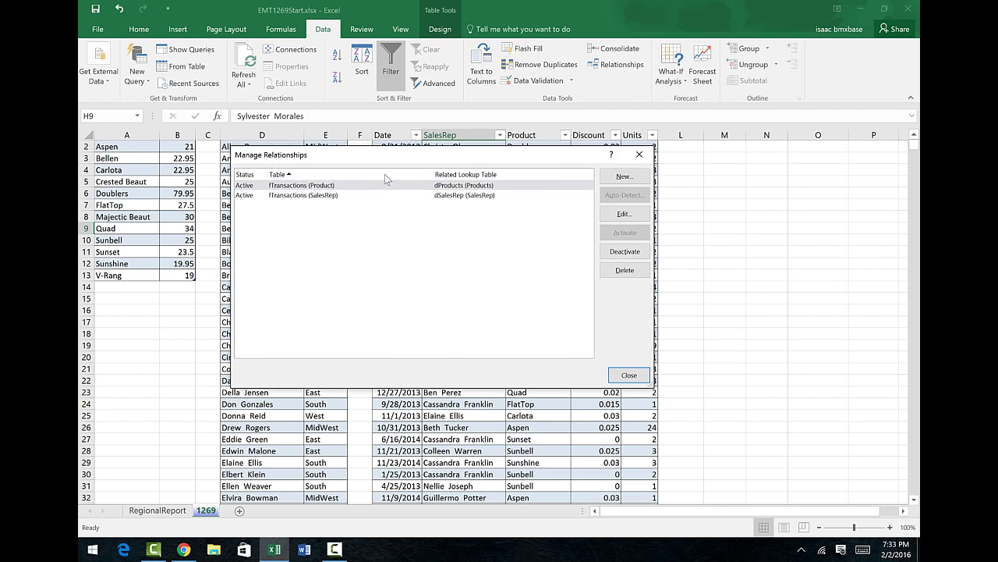
click(640, 154)
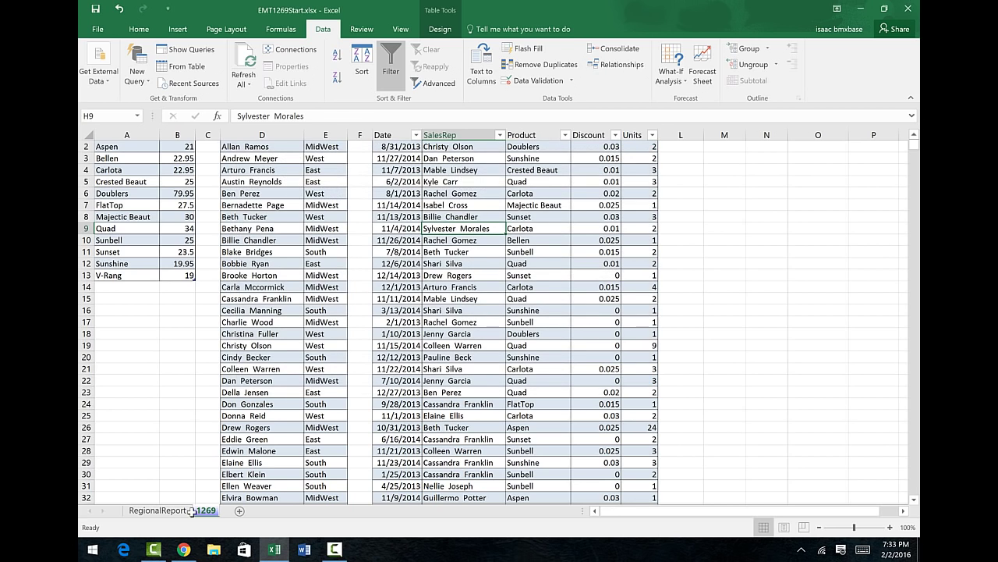
click(172, 512)
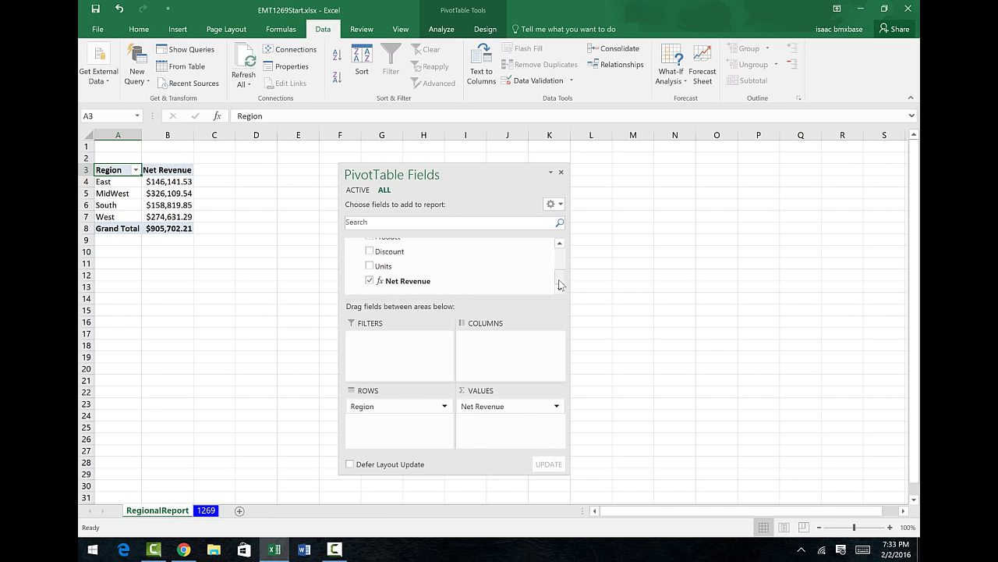
Open the fTransactions table's options for adding a measure in the PivotTable field list.
drag(561, 274, 561, 265)
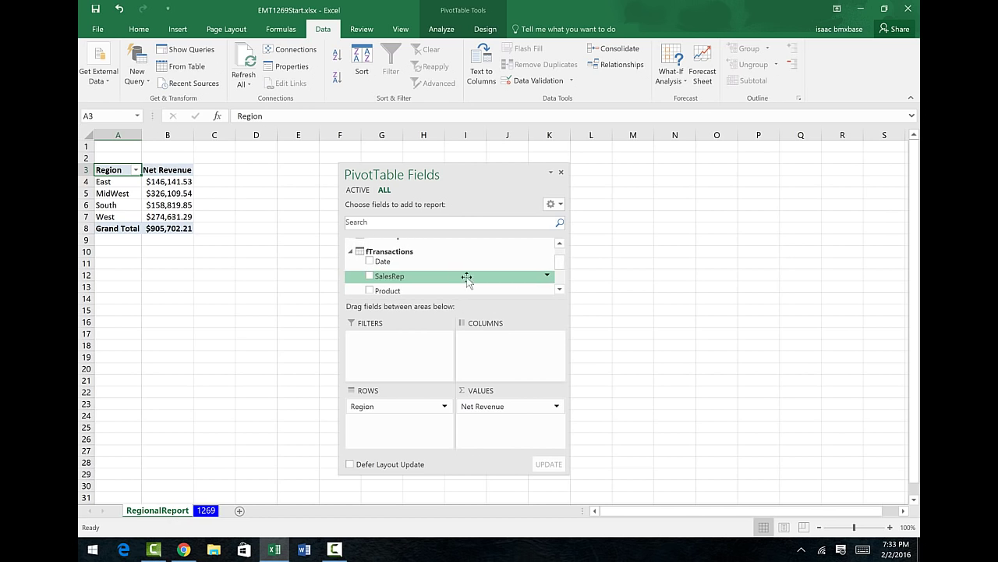
right_click(398, 256)
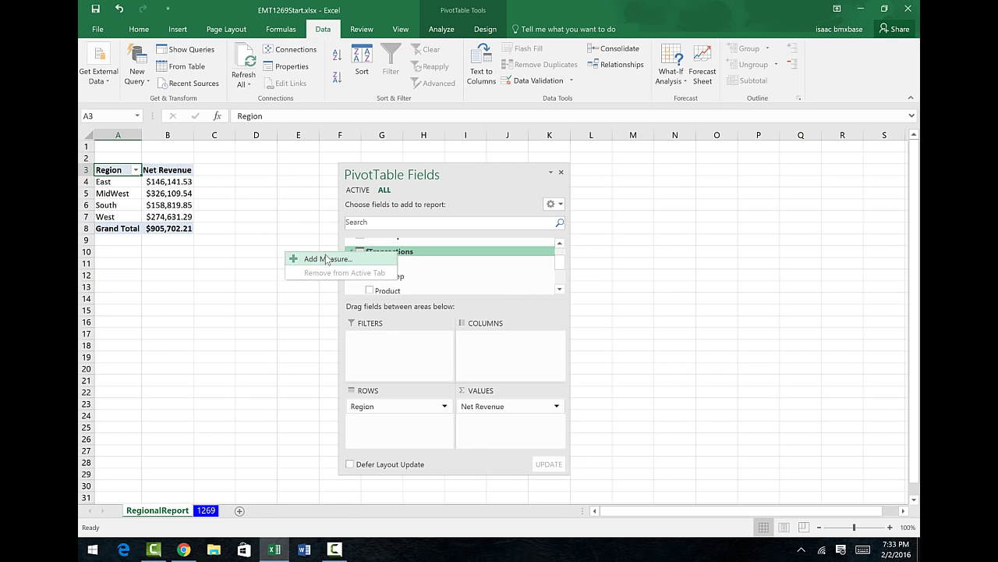